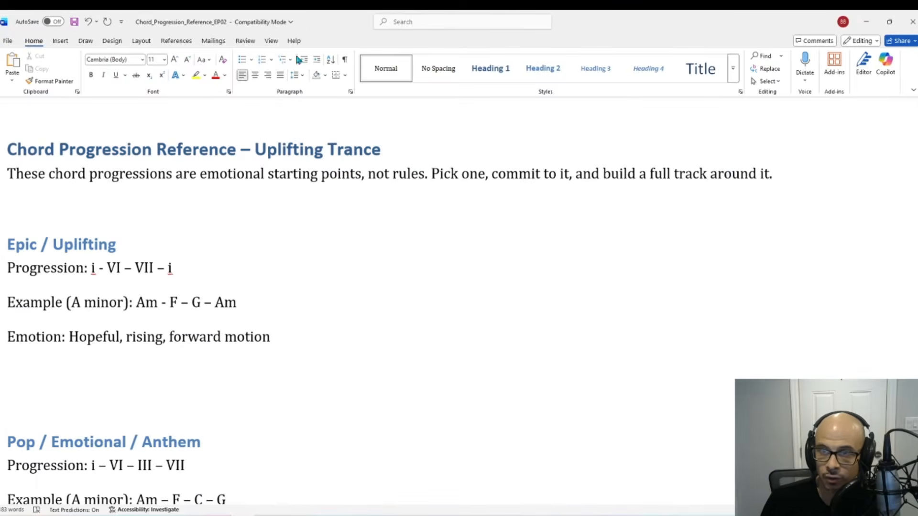
# Read the introduction and the Epic / Uplifting section of the chord progression reference document
pyautogui.moveTo(5, 146); pyautogui.dragTo(269, 307)
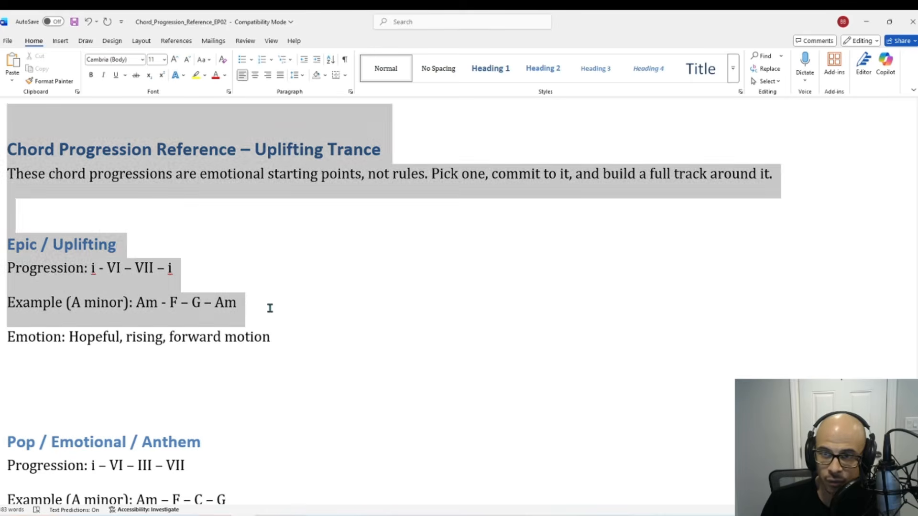
pyautogui.moveTo(306, 344); pyautogui.dragTo(7, 143)
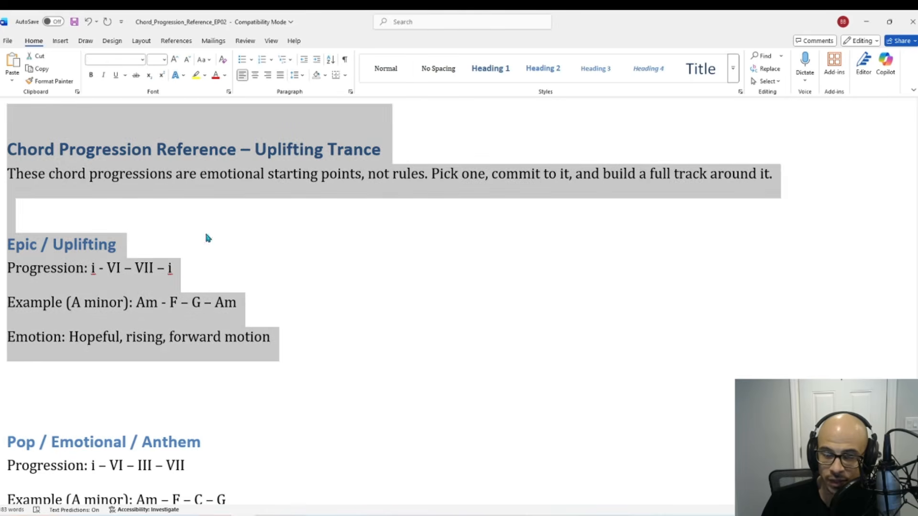
pyautogui.click(369, 348)
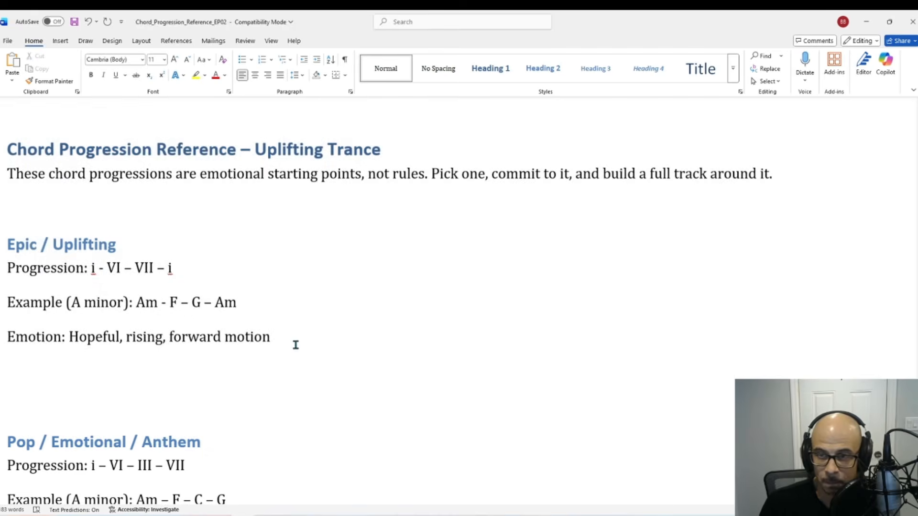
pyautogui.moveTo(295, 344); pyautogui.dragTo(38, 251)
pyautogui.click(37, 267)
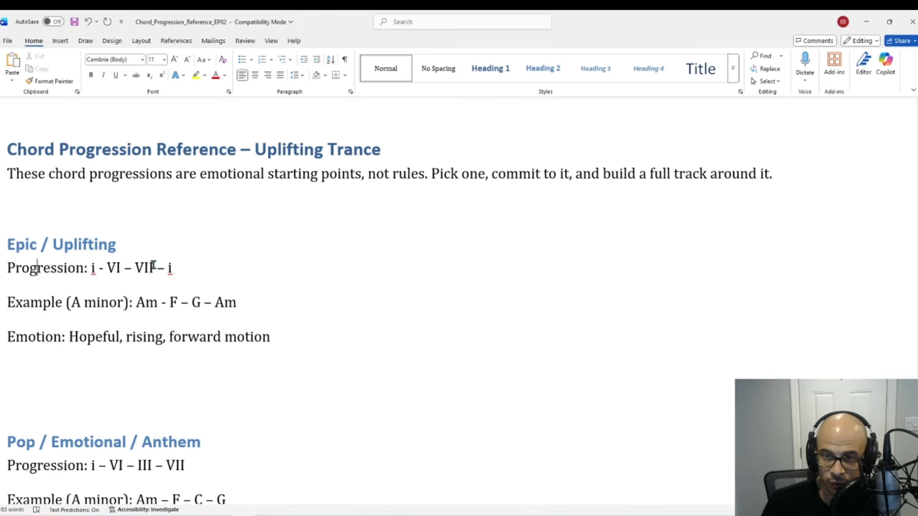
pyautogui.click(32, 512)
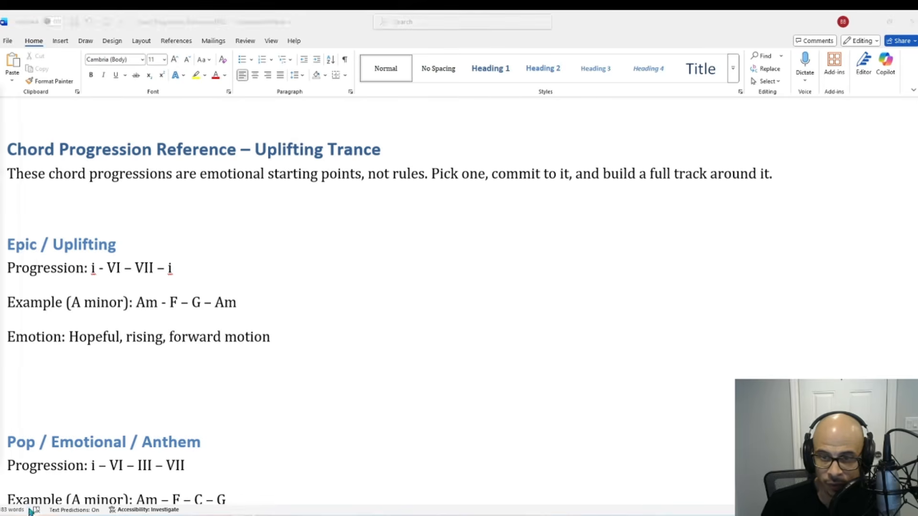
pyautogui.hotkey('alt', 'Tab')
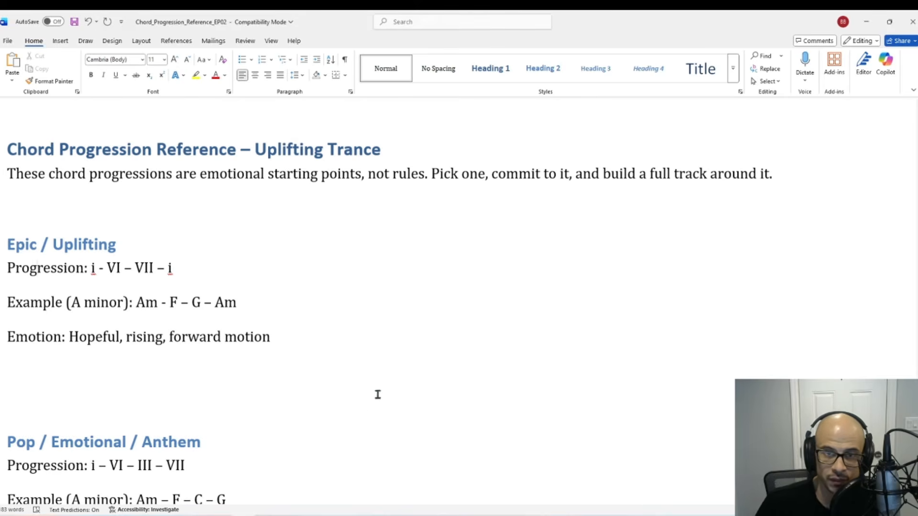
# Compare the Roman-numeral progression in the Epic / Uplifting section with its A minor example chords
pyautogui.moveTo(90, 266); pyautogui.dragTo(228, 270)
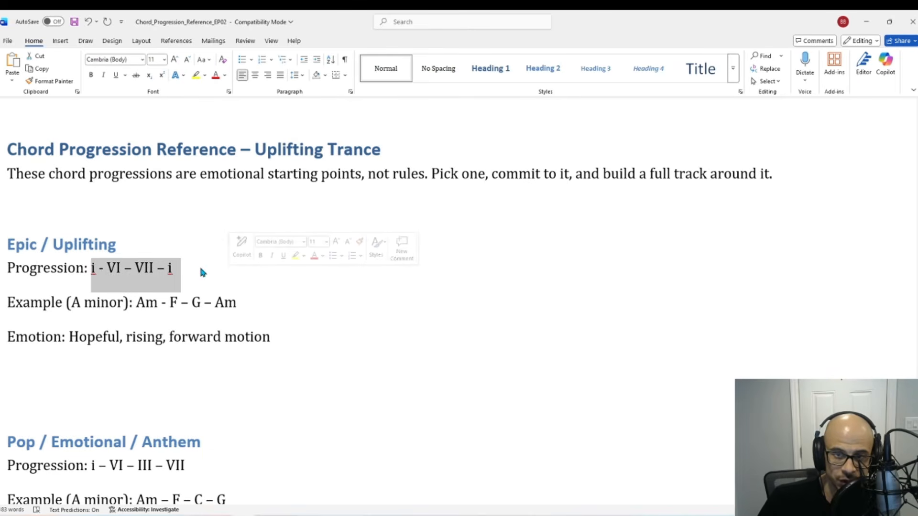
pyautogui.click(186, 276)
pyautogui.moveTo(191, 278); pyautogui.dragTo(92, 281)
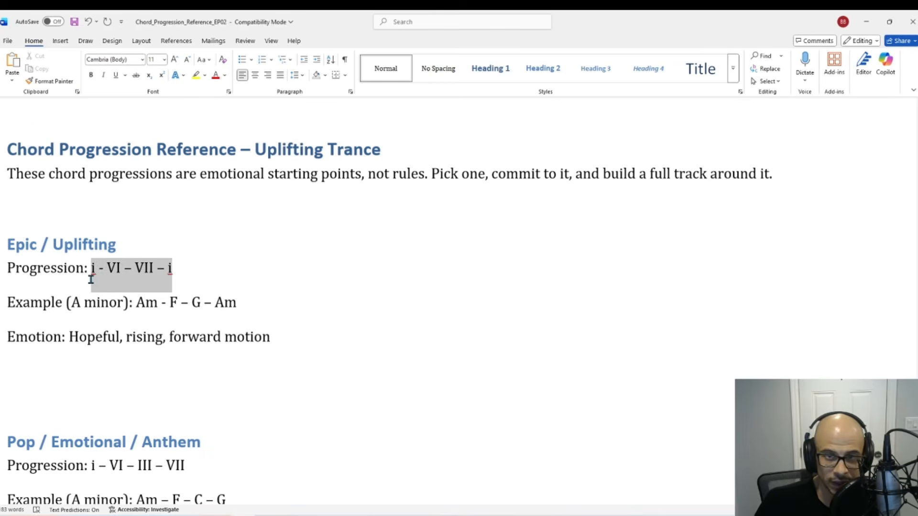
pyautogui.click(266, 306)
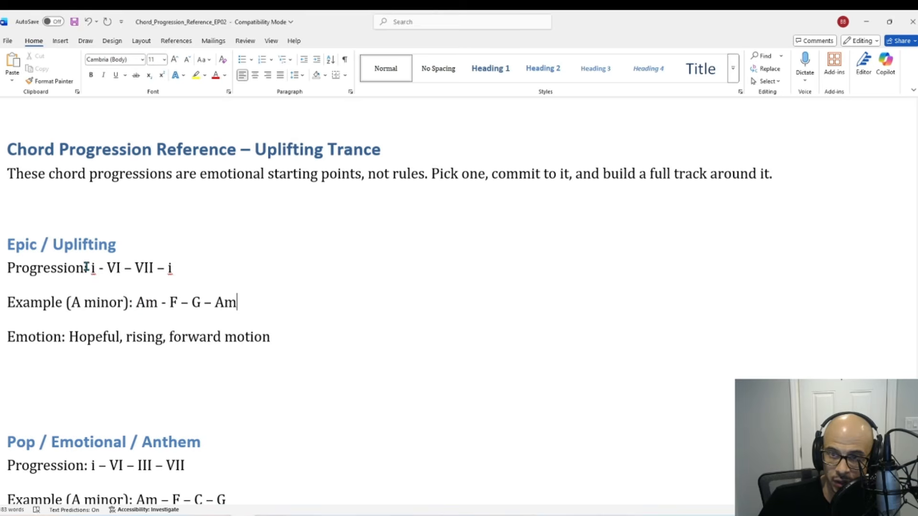
pyautogui.moveTo(88, 266); pyautogui.dragTo(182, 271)
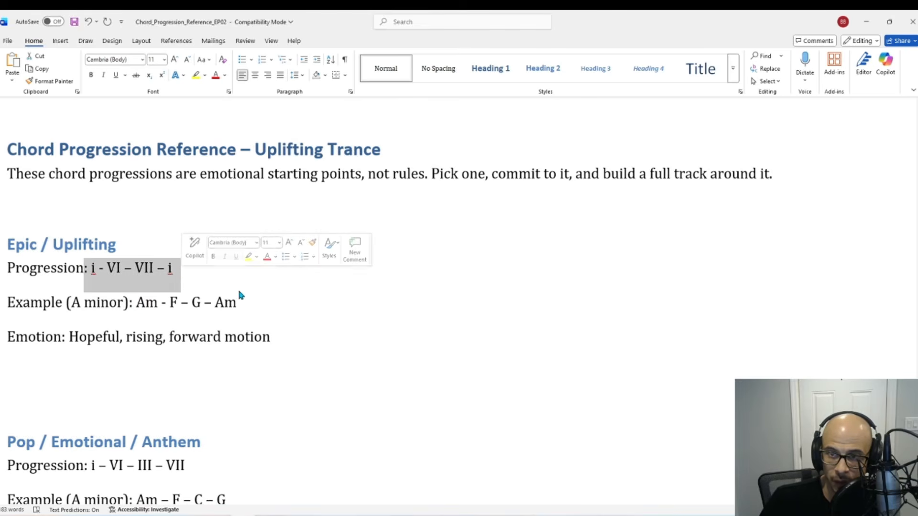
pyautogui.click(144, 271)
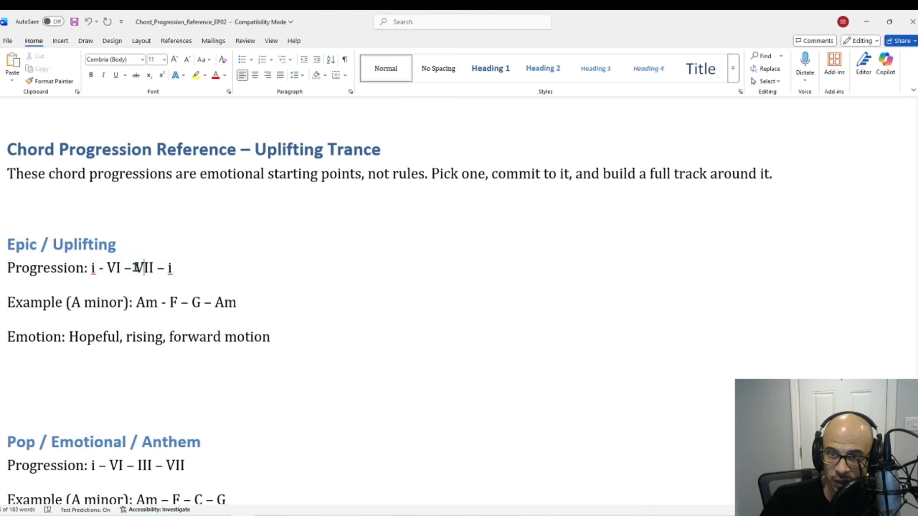
pyautogui.moveTo(137, 303); pyautogui.dragTo(214, 306)
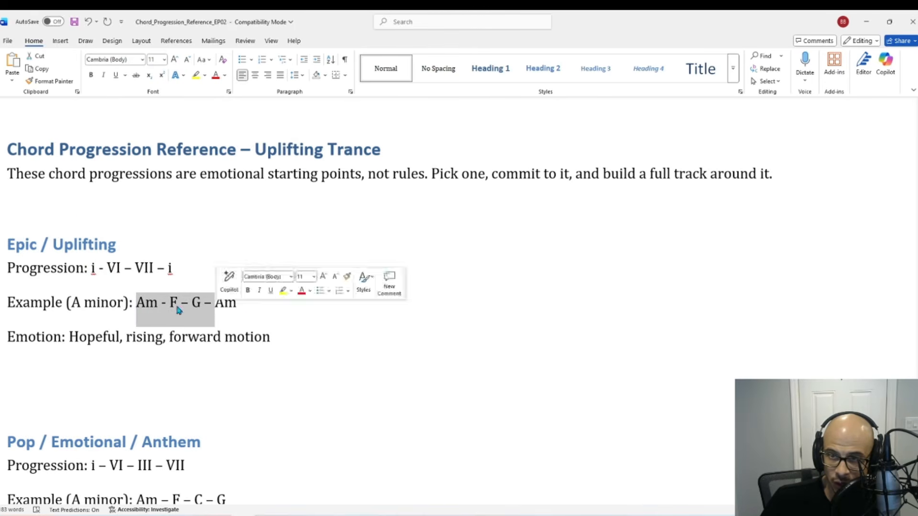
pyautogui.click(91, 269)
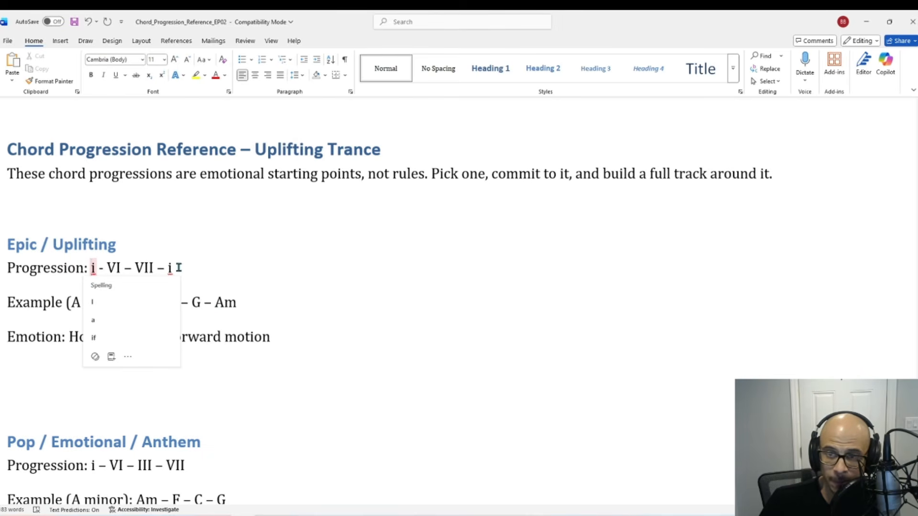
pyautogui.click(191, 268)
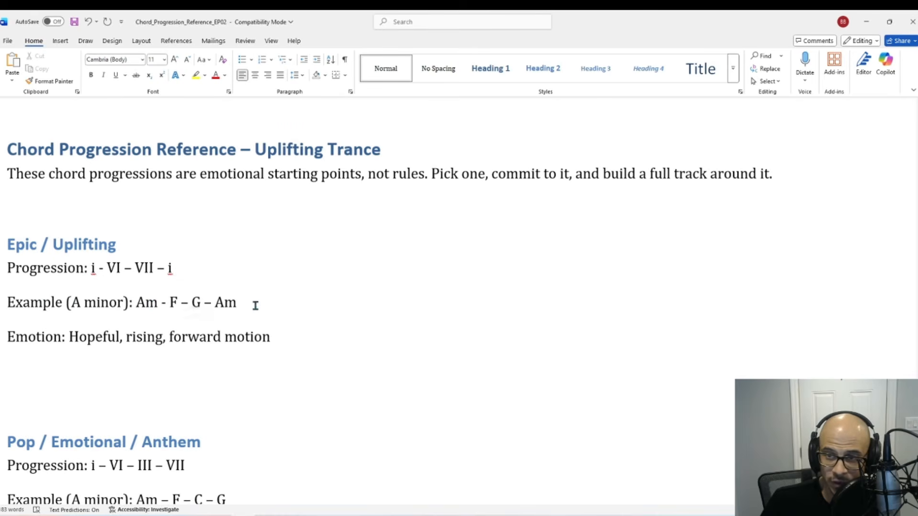
pyautogui.moveTo(255, 303); pyautogui.dragTo(124, 303)
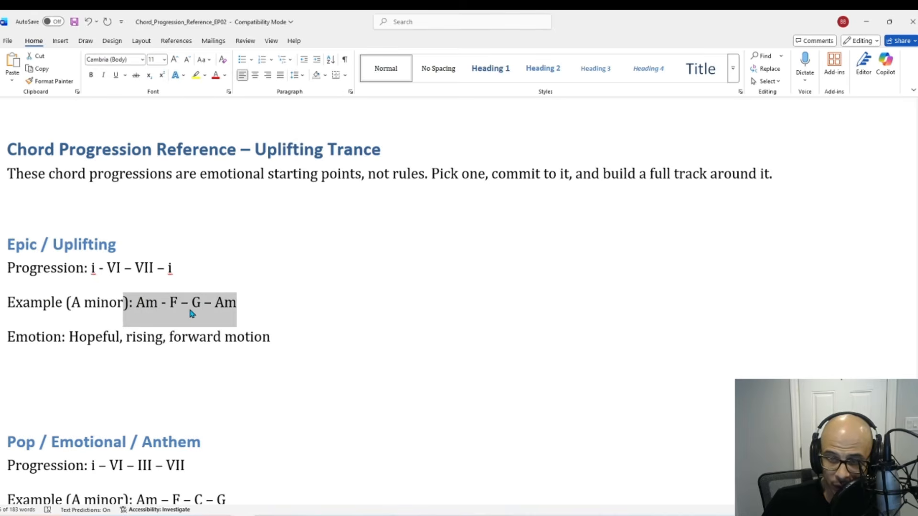
pyautogui.click(250, 303)
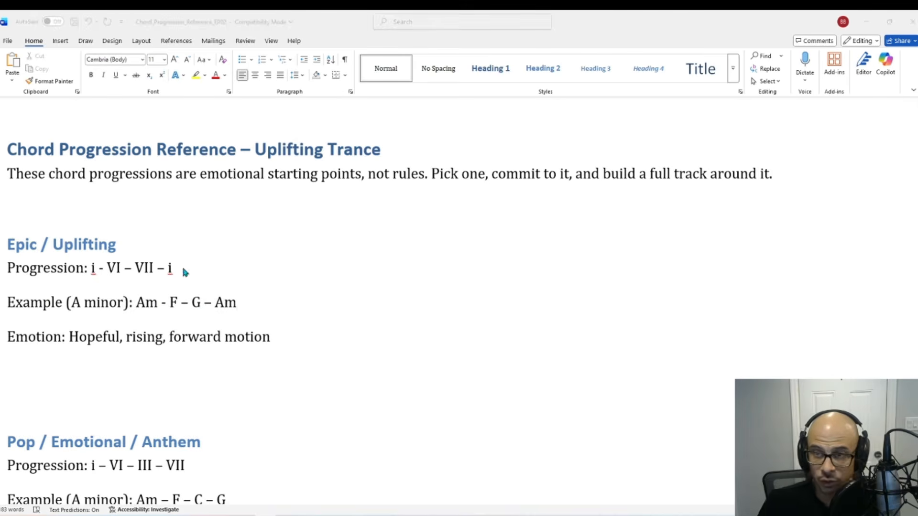
# Restore the chord reference document to a smaller window and move it aside to uncover the Ableton Live arrangement
pyautogui.doubleClick(624, 19)
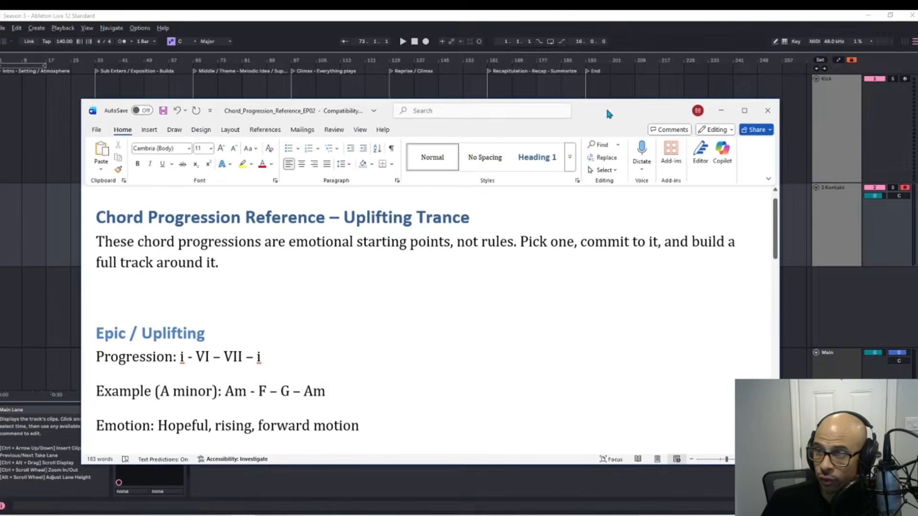
pyautogui.moveTo(605, 106); pyautogui.dragTo(917, 28)
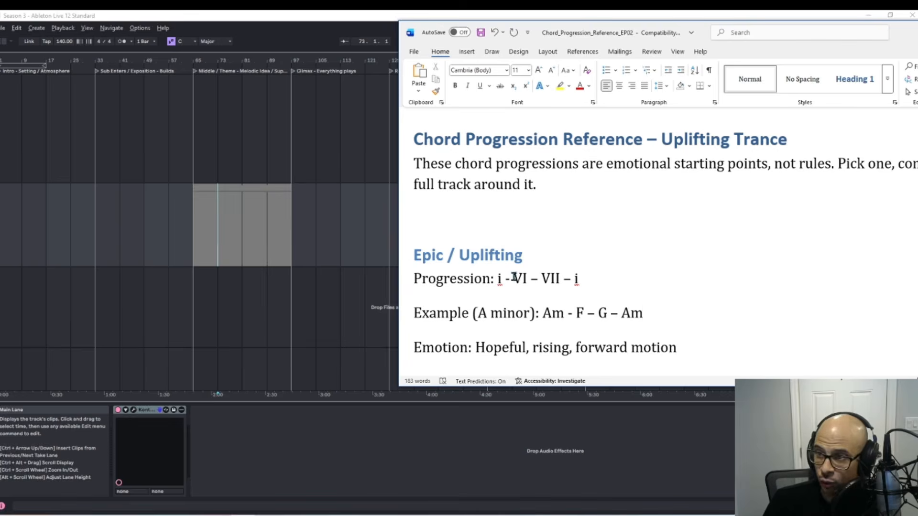
pyautogui.click(913, 33)
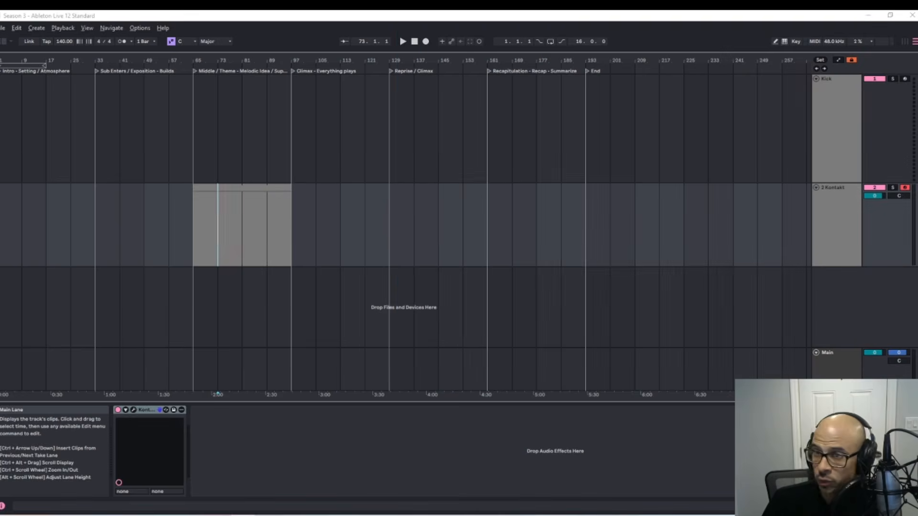
# Check the piano loaded in the 2 Kontakt track's instrument, then close the plug-in window
pyautogui.click(826, 253)
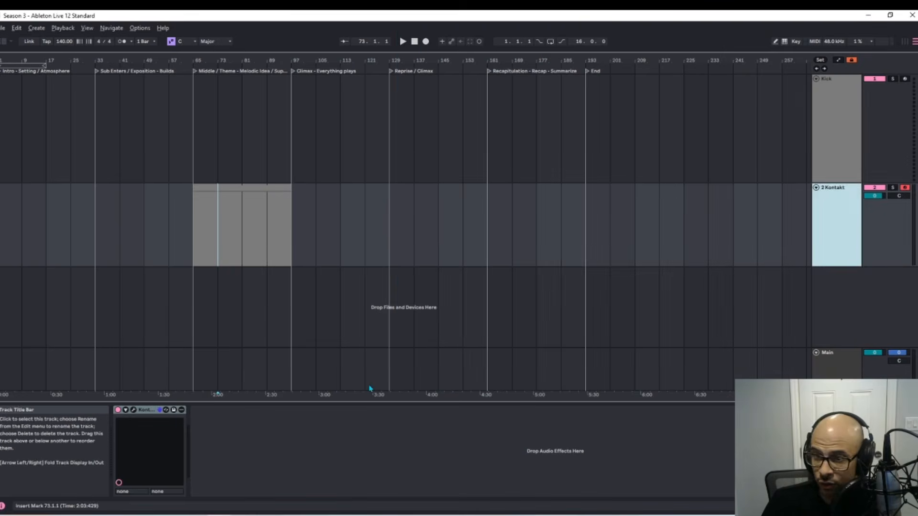
pyautogui.click(132, 413)
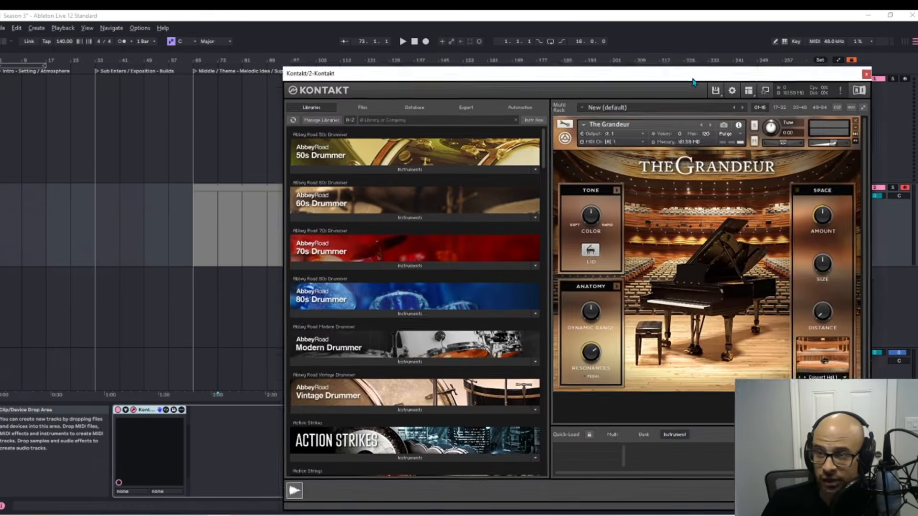
pyautogui.moveTo(693, 79); pyautogui.dragTo(602, 66)
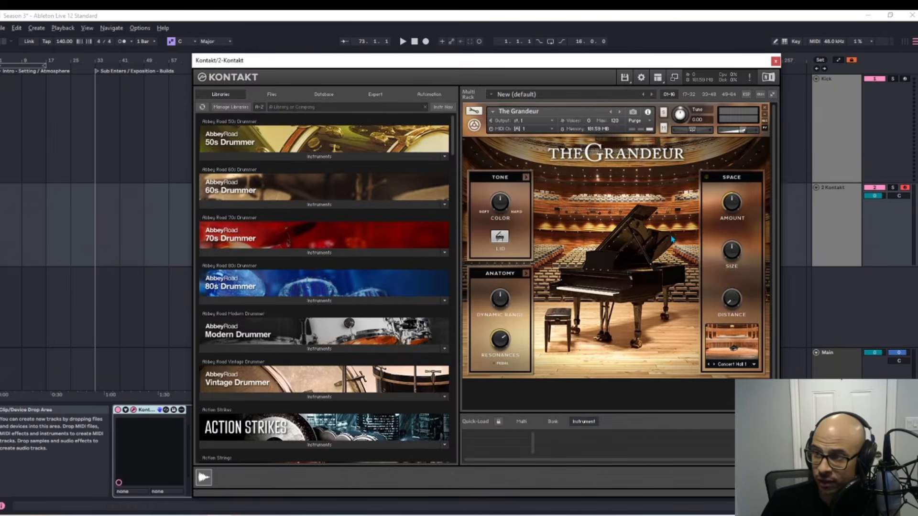
pyautogui.click(775, 62)
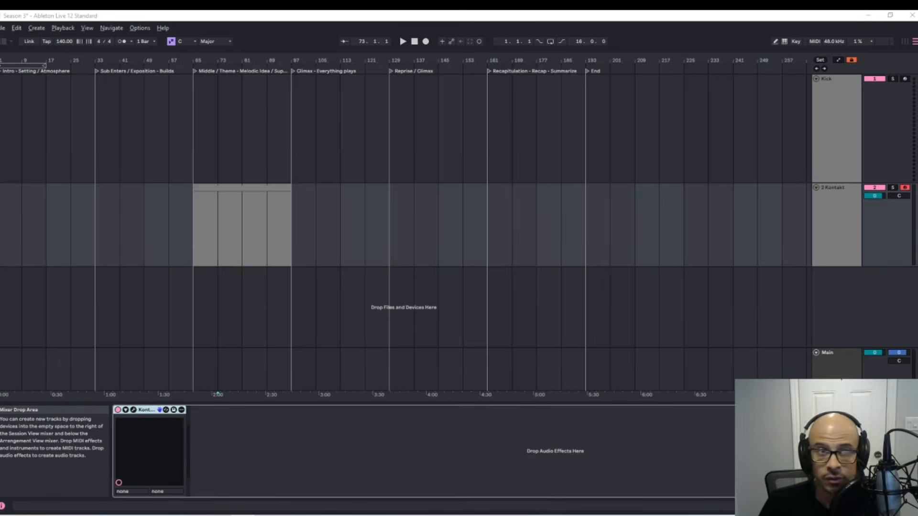
# Place the chord reference window over the arrangement and review the Epic / Uplifting progression, A minor example chords and emotion line
pyautogui.moveTo(619, 19); pyautogui.dragTo(839, 26)
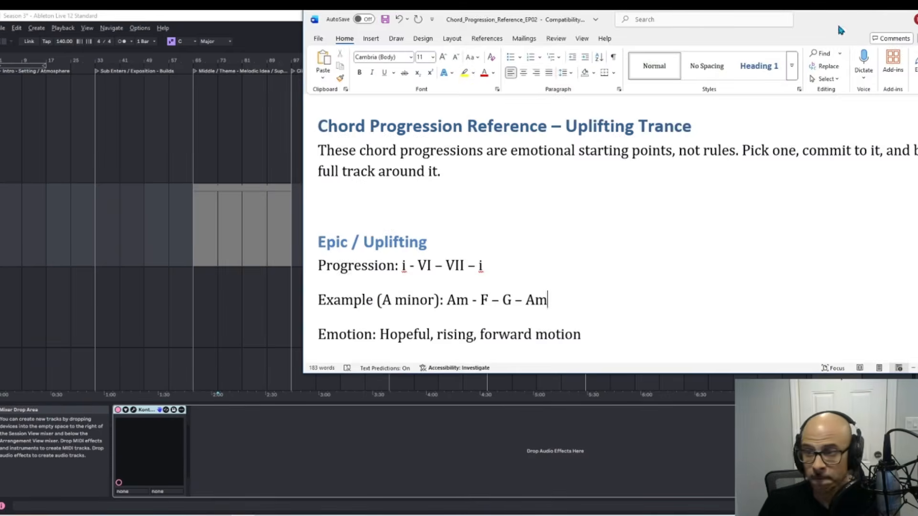
pyautogui.moveTo(419, 266); pyautogui.dragTo(468, 266)
pyautogui.click(456, 268)
pyautogui.rightClick(478, 266)
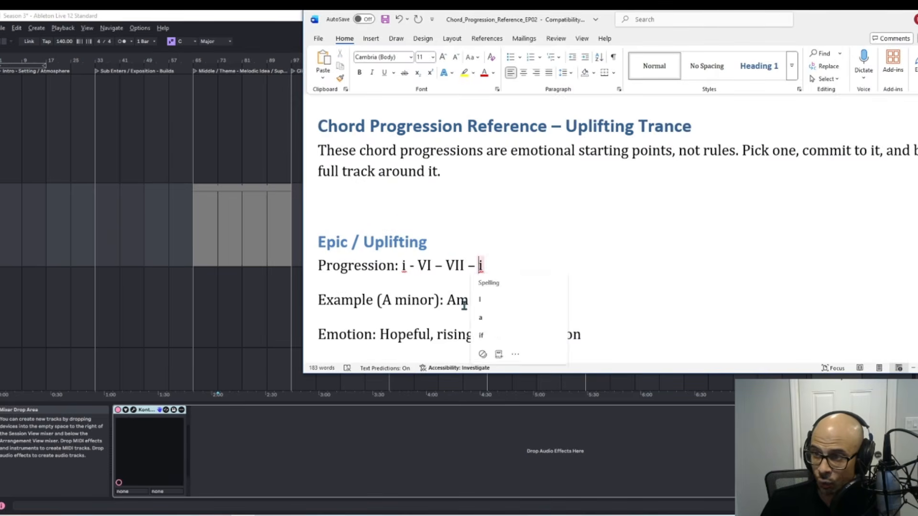
pyautogui.click(455, 301)
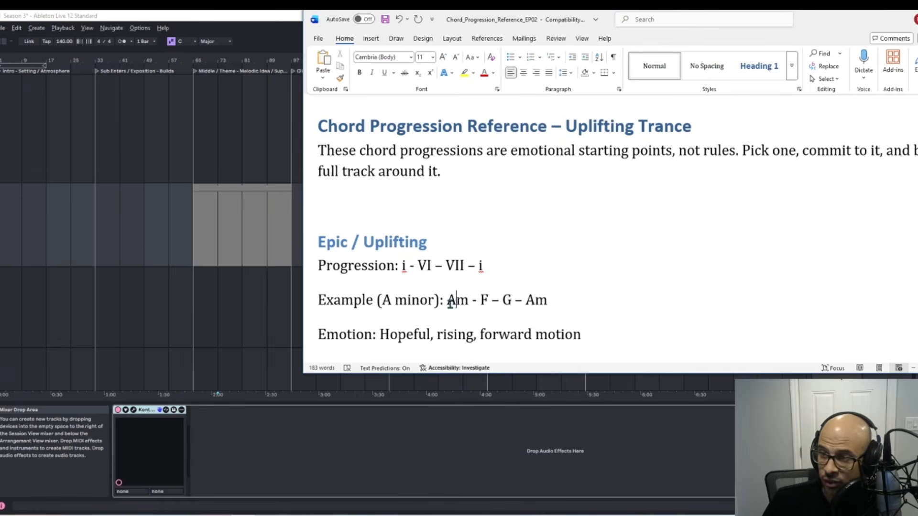
pyautogui.scroll(-3, 446, 300)
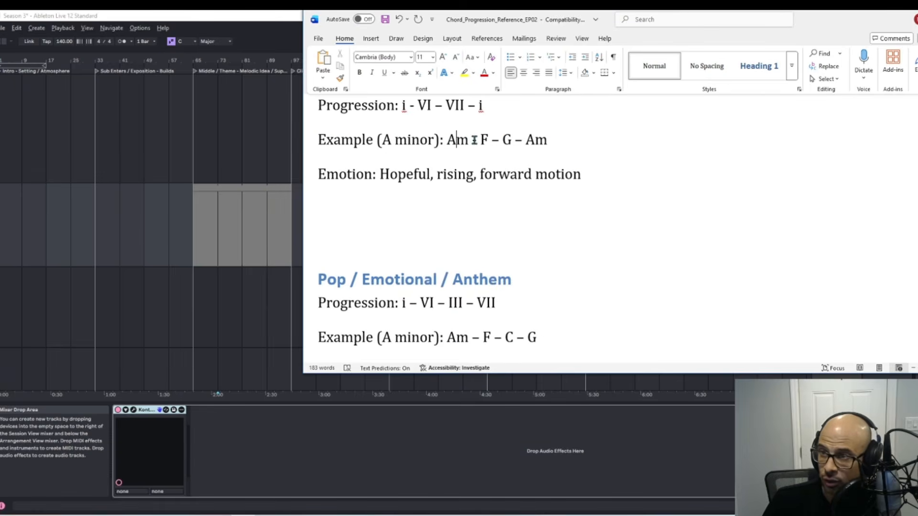
pyautogui.moveTo(473, 140); pyautogui.dragTo(550, 143)
pyautogui.click(500, 144)
pyautogui.doubleClick(508, 141)
pyautogui.click(556, 144)
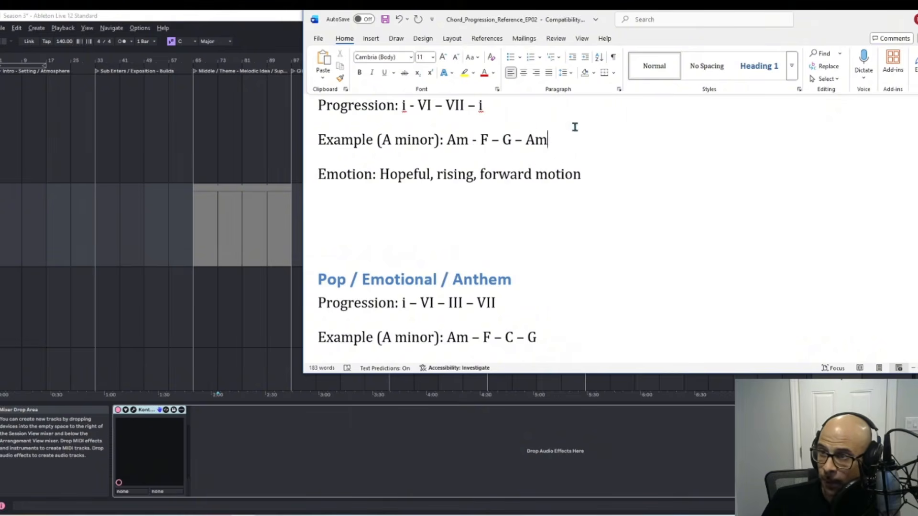
pyautogui.scroll(3, 382, 320)
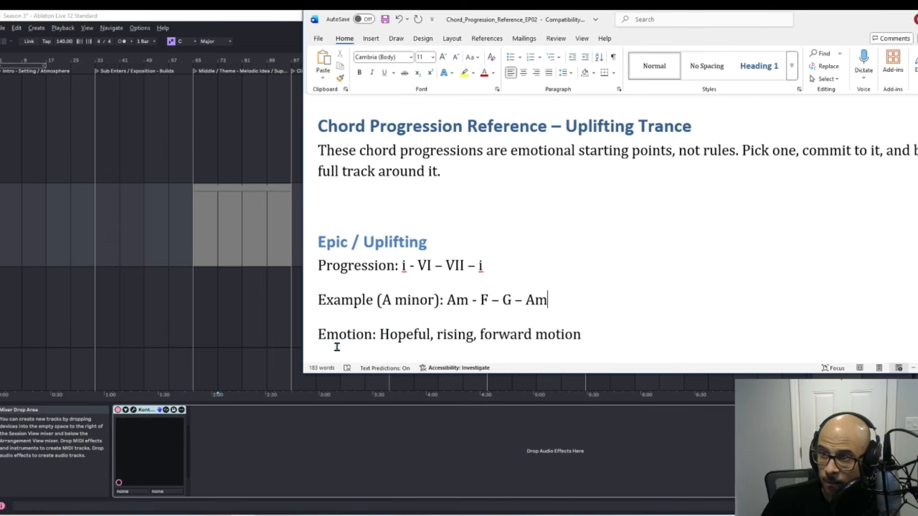
pyautogui.moveTo(319, 333); pyautogui.dragTo(534, 331)
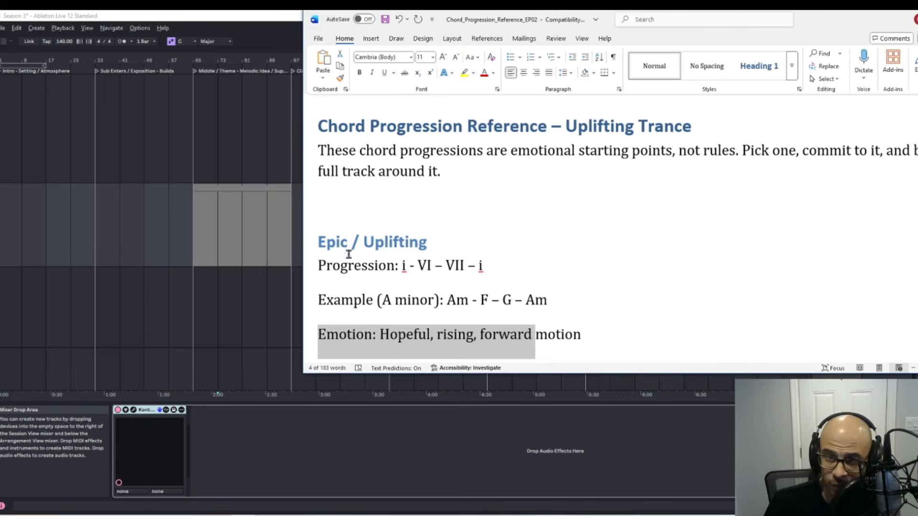
# Open the 2 Kontakt track's first MIDI clip at bar 65 for note editing and audition piano keys around C4
pyautogui.click(220, 191)
pyautogui.doubleClick(220, 191)
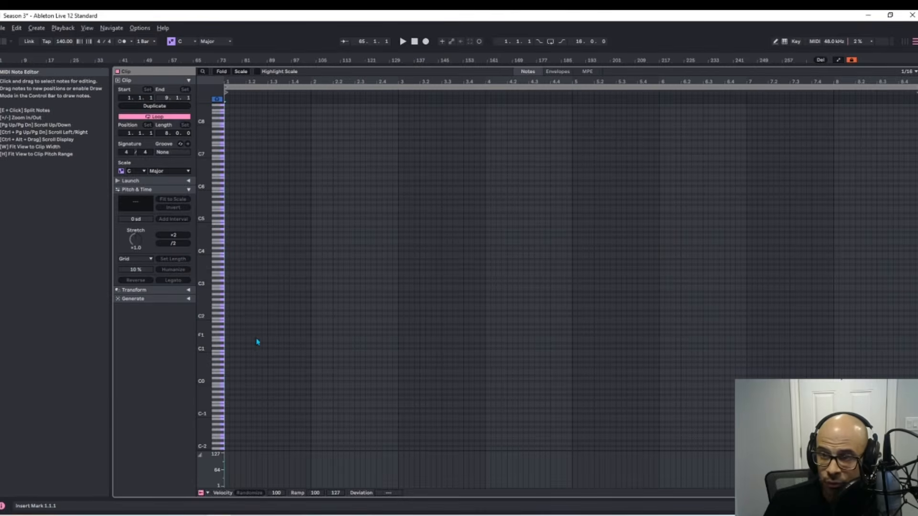
pyautogui.scroll(2, 249, 325)
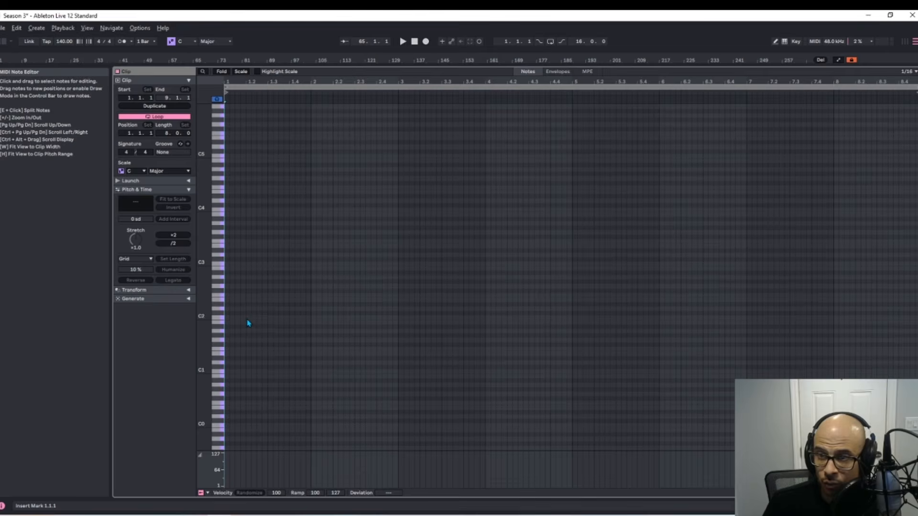
pyautogui.click(217, 214)
pyautogui.click(217, 214)
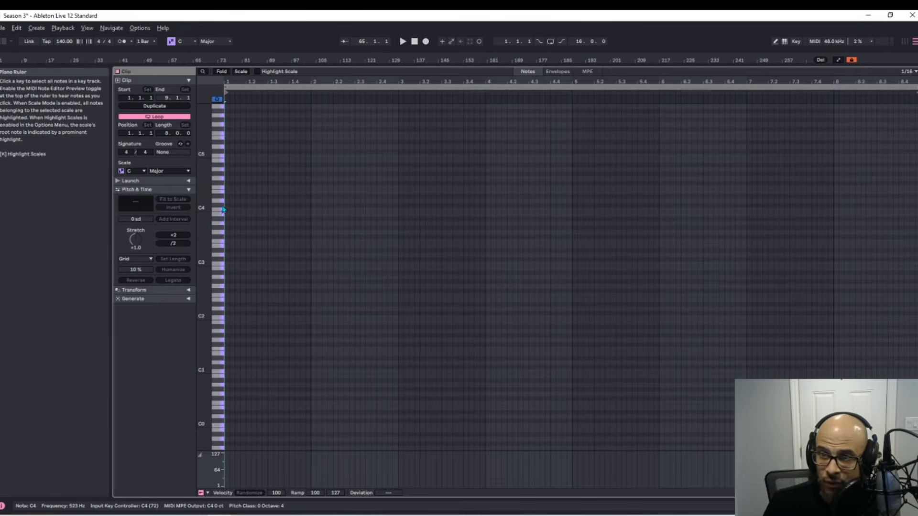
# Set the note grid to one bar and add a one-bar A3 note at the start of the clip
pyautogui.rightClick(245, 226)
pyautogui.click(340, 424)
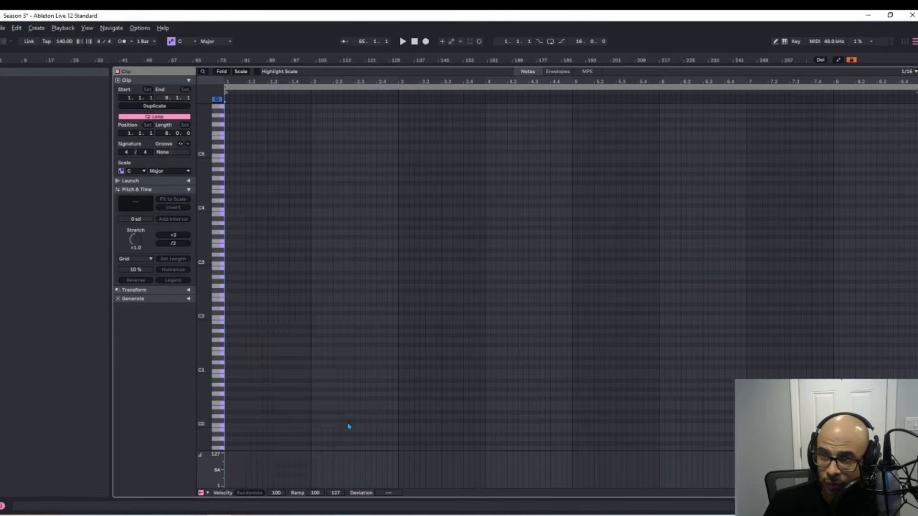
pyautogui.doubleClick(245, 225)
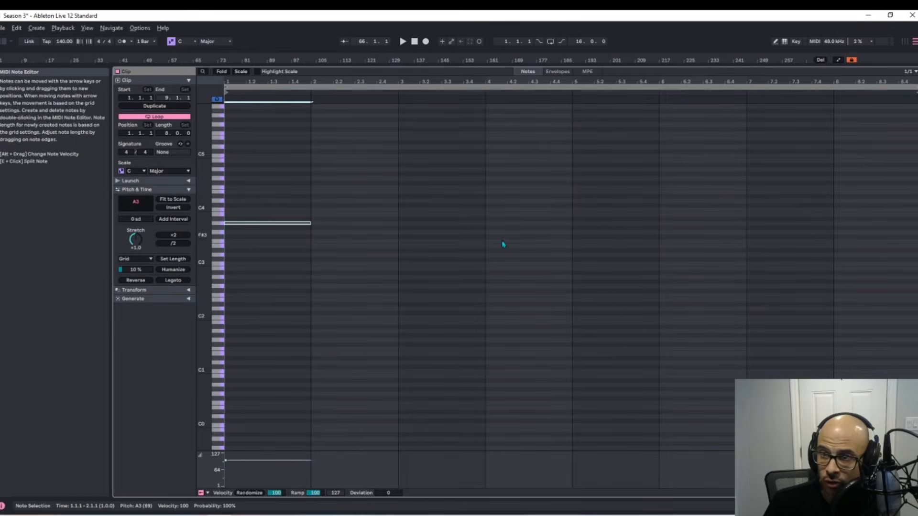
# Try the A3 note at the start of the clip at two bars and at one bar long
pyautogui.hotkey('shift', 'Right')
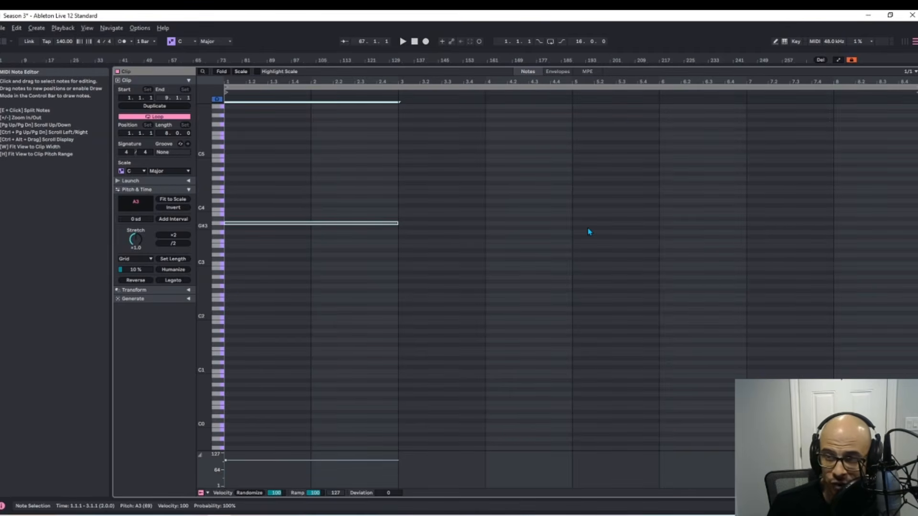
pyautogui.hotkey('shift', 'Left')
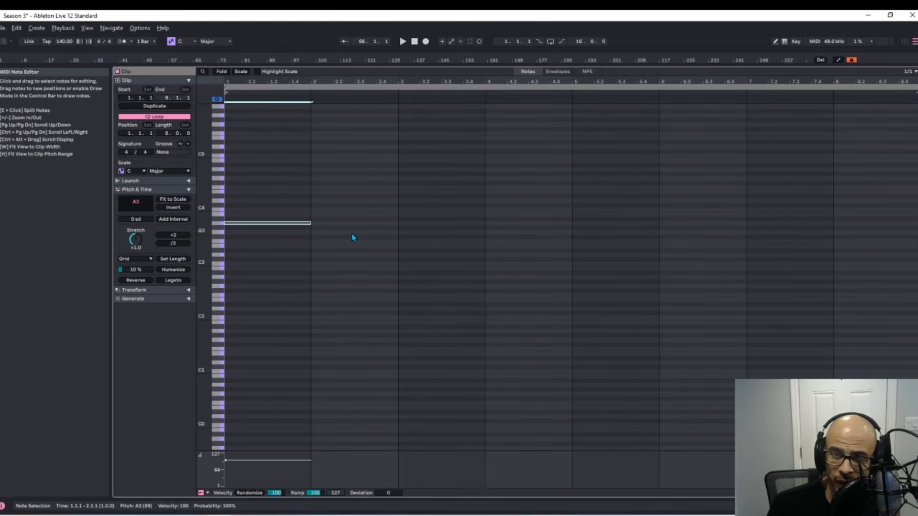
pyautogui.hotkey('shift', 'Right')
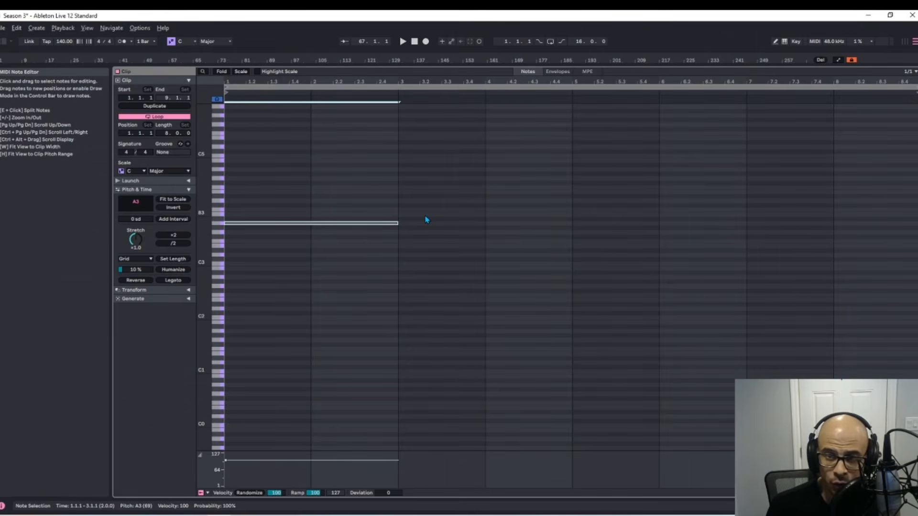
pyautogui.hotkey('shift', 'Left')
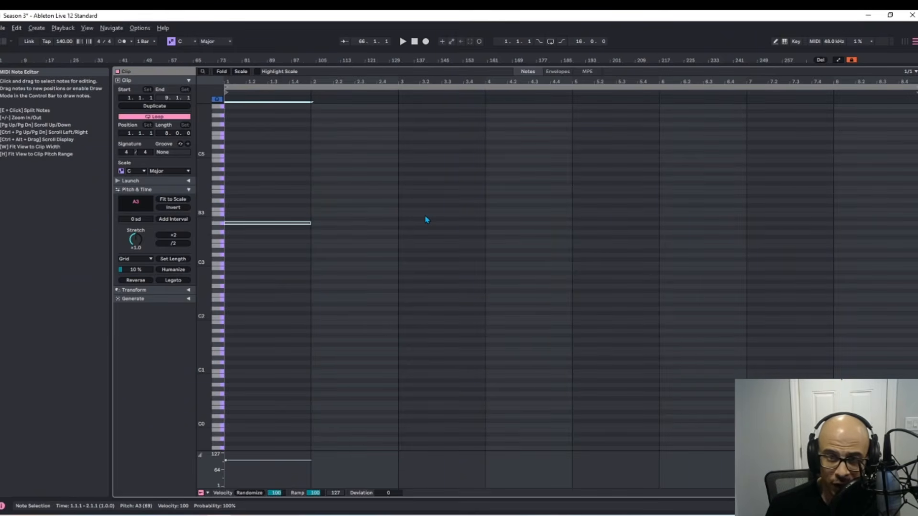
pyautogui.hotkey('shift', 'Right')
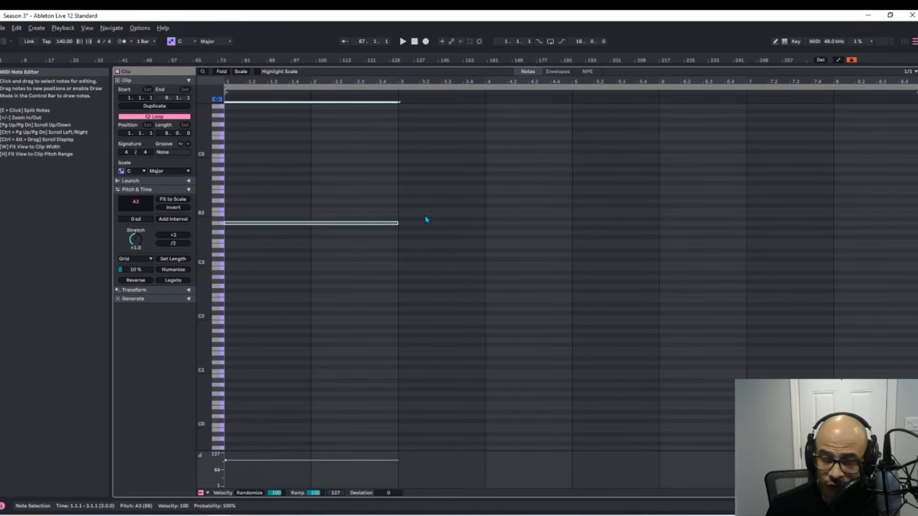
pyautogui.press('Delete')
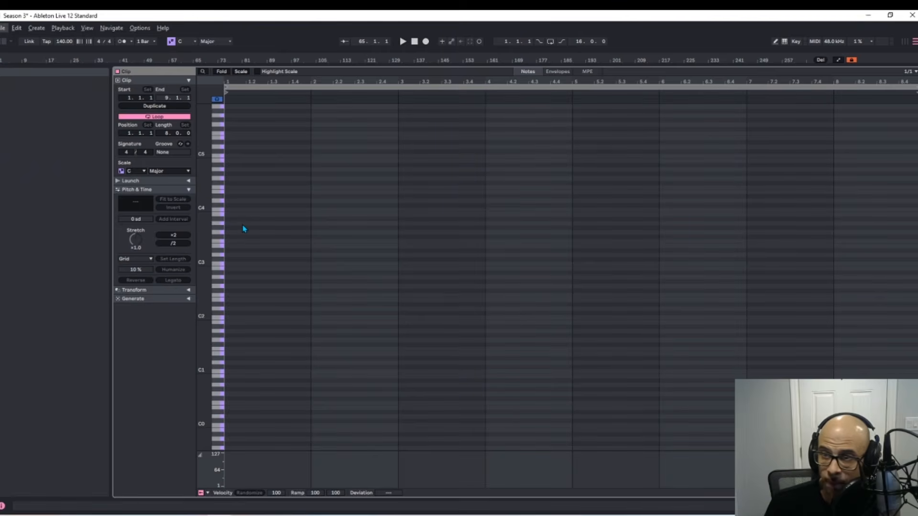
pyautogui.hotkey('ctrl', 'z')
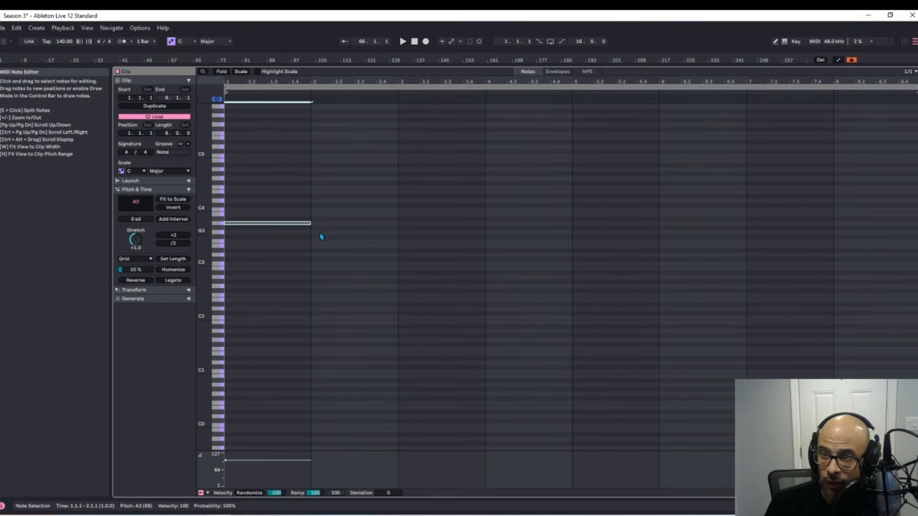
# Check the Epic / Uplifting chords in the reference, add one-bar root notes F3, G3 and A3 in bars 2 to 4, and loop four bars
pyautogui.hotkey('alt', 'Tab')
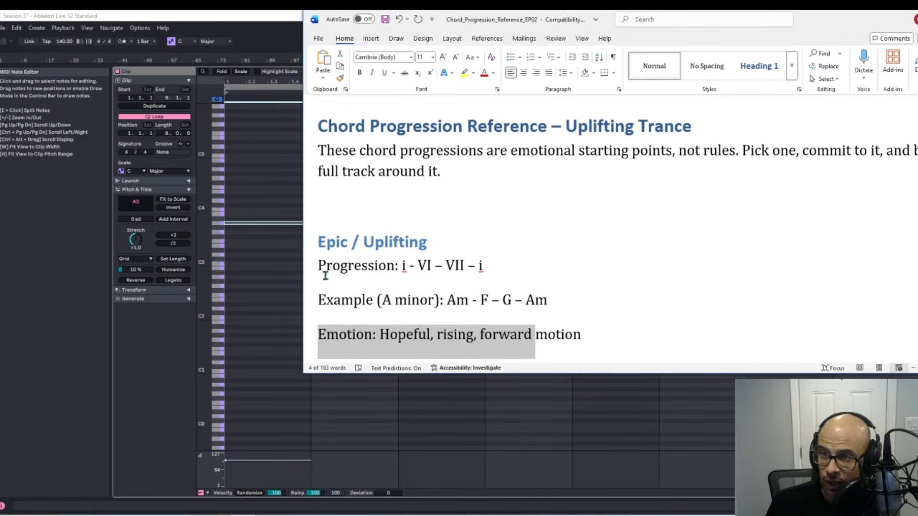
pyautogui.hotkey('alt', 'Tab')
pyautogui.doubleClick(323, 241)
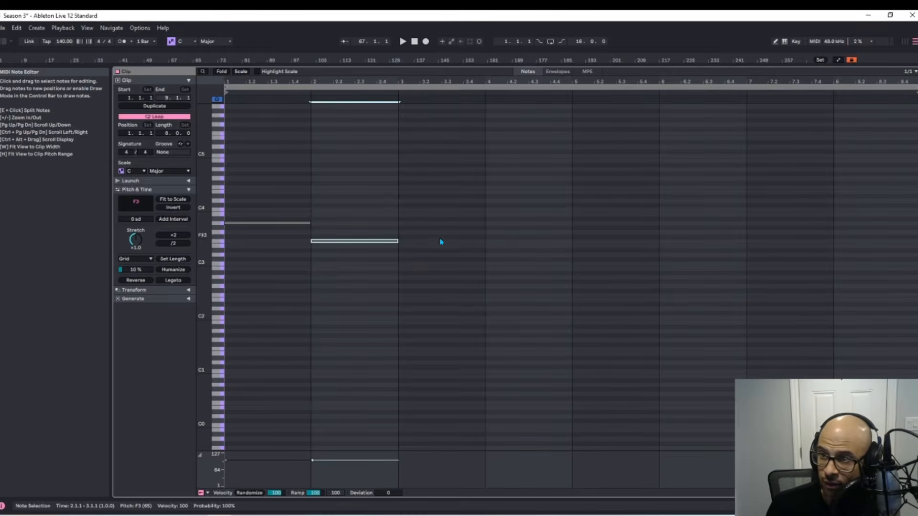
pyautogui.doubleClick(427, 234)
pyautogui.doubleClick(537, 225)
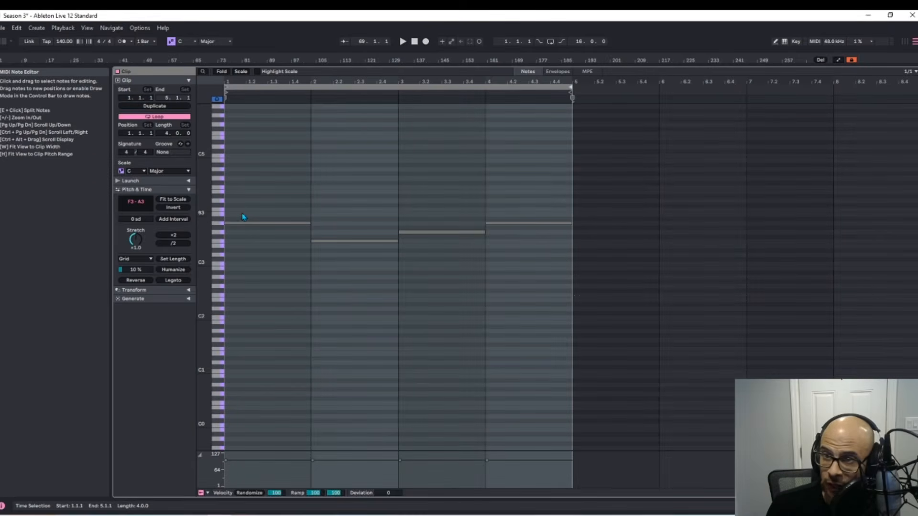
# Complete the Am chord in bar 1 with C4 and E4, and the F chord in bar 2 with A3 and C4
pyautogui.click(243, 213)
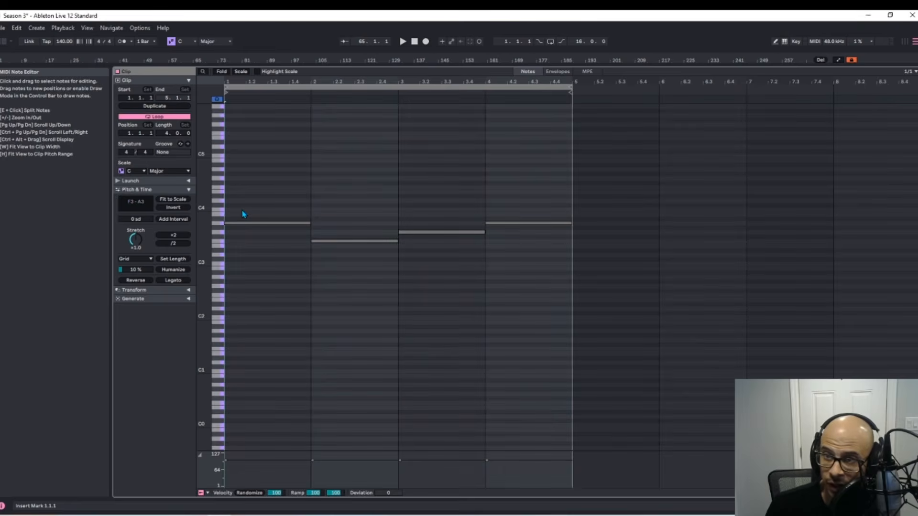
pyautogui.doubleClick(242, 210)
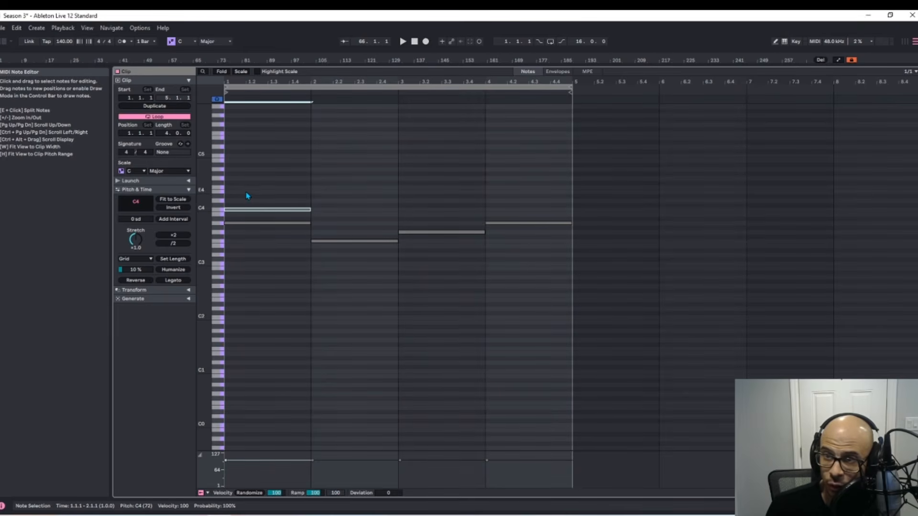
pyautogui.doubleClick(246, 192)
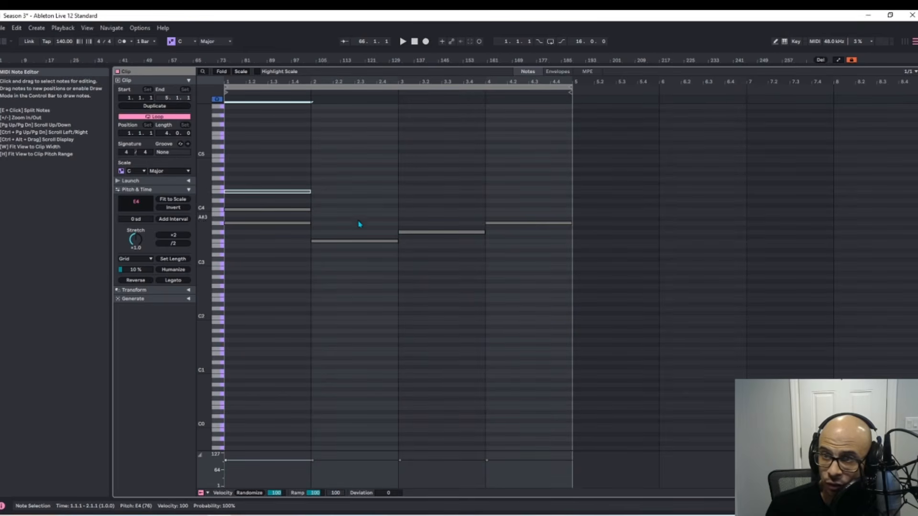
pyautogui.doubleClick(326, 223)
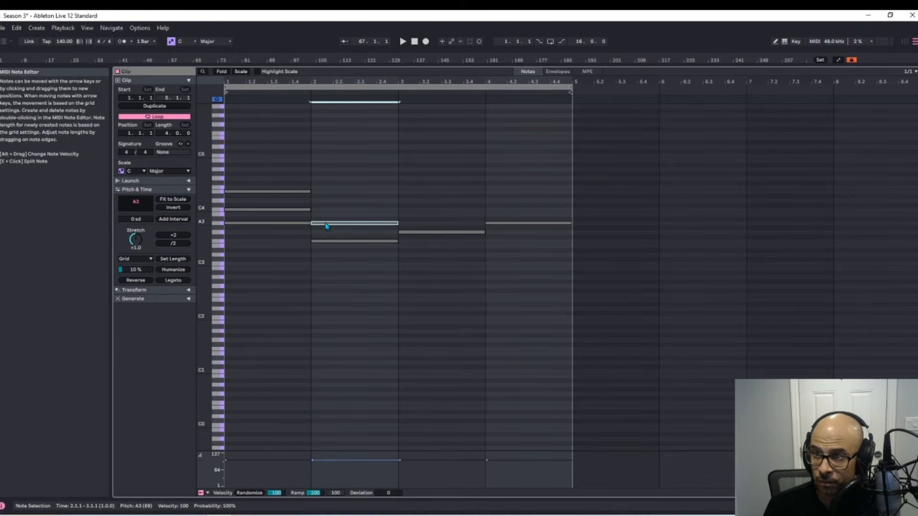
pyautogui.moveTo(326, 225); pyautogui.dragTo(323, 211)
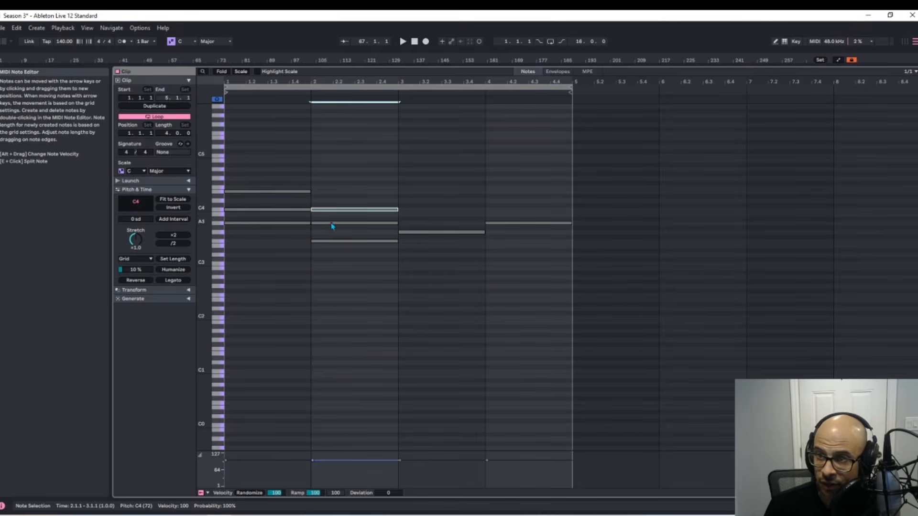
# Complete the G chord in bar 3 with B3 and D4, and the Am chord in bar 4 with C4 and E4
pyautogui.click(423, 222)
pyautogui.doubleClick(421, 215)
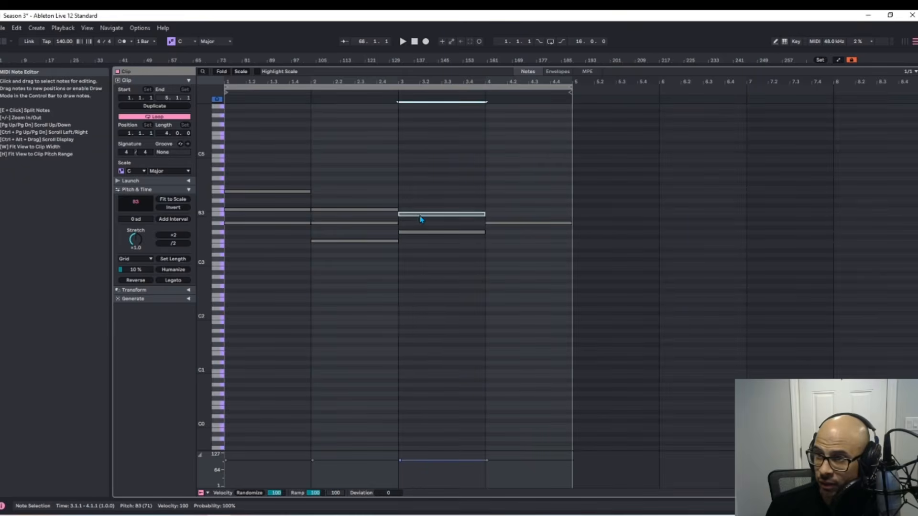
pyautogui.doubleClick(421, 200)
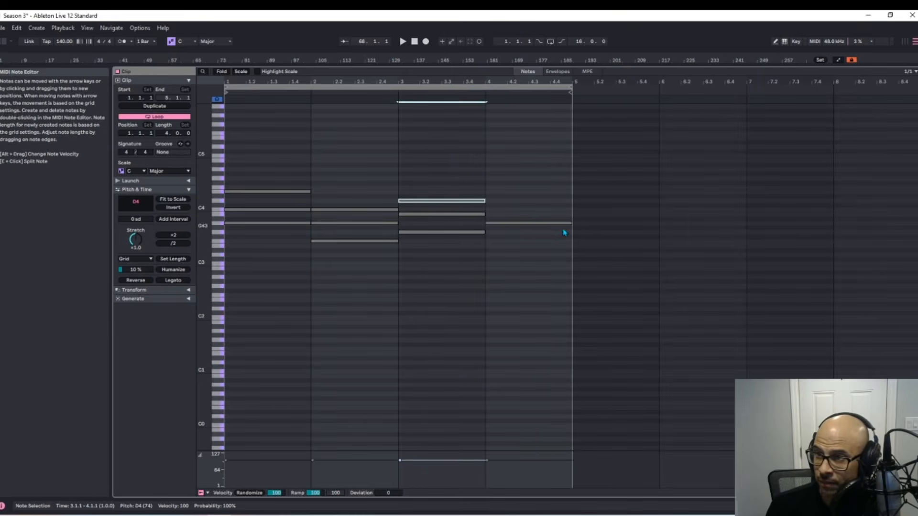
pyautogui.doubleClick(499, 209)
pyautogui.doubleClick(500, 192)
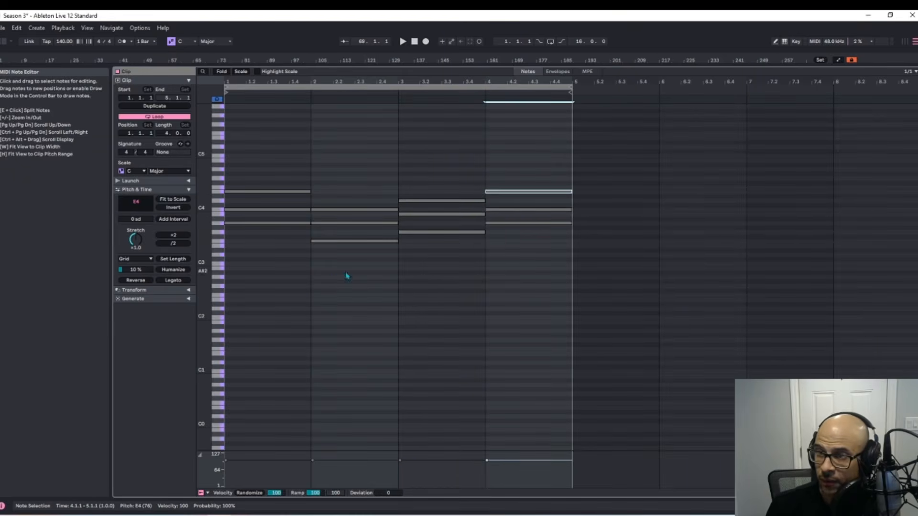
# Play back the four-bar Am - F - G - Am progression, glance at the arrangement during playback, and stop
pyautogui.press('space')
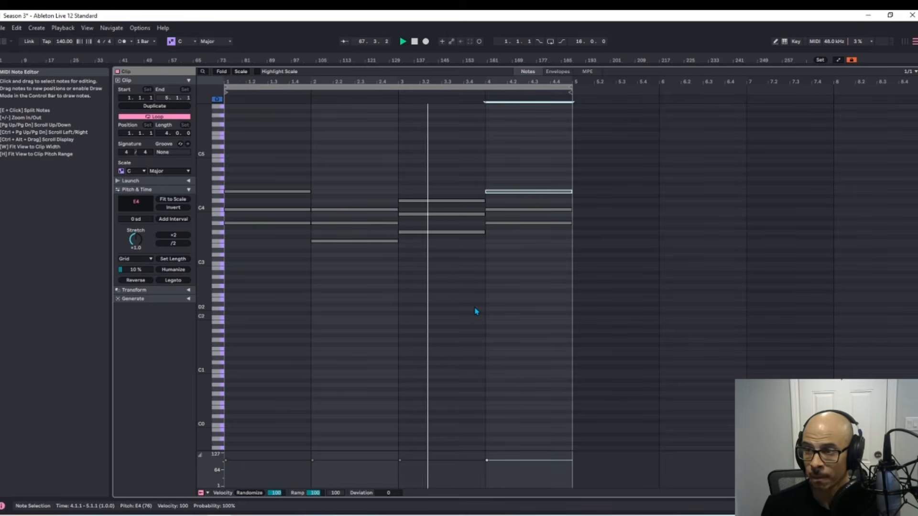
pyautogui.hotkey('shift', 'Tab')
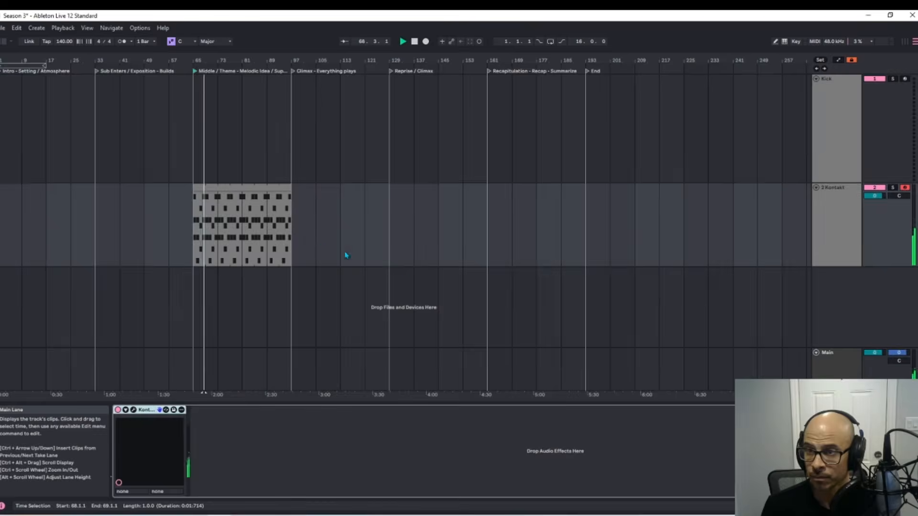
pyautogui.hotkey('shift', 'Tab')
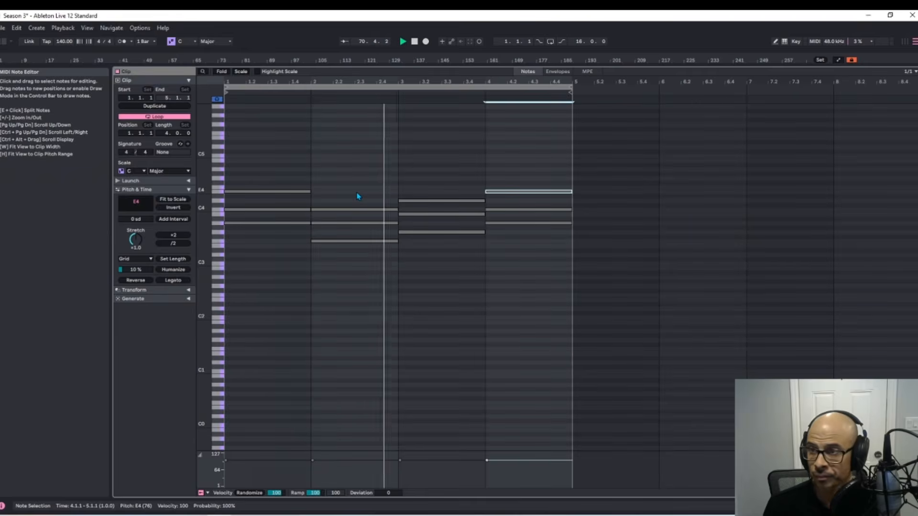
pyautogui.scroll(3, 368, 236)
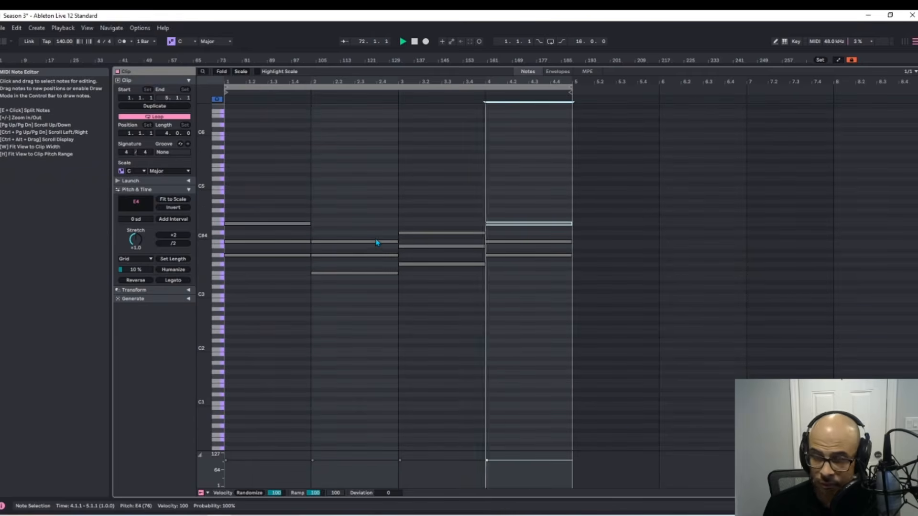
pyautogui.press('space')
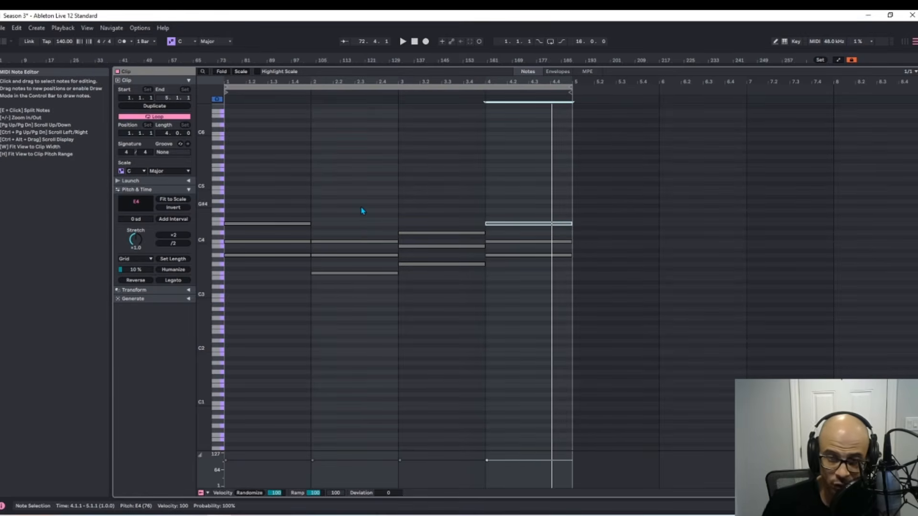
# Switch to the Word chord reference and review the Pop / Emotional / Anthem progression, highlighting its heading
pyautogui.press('super+Tab')
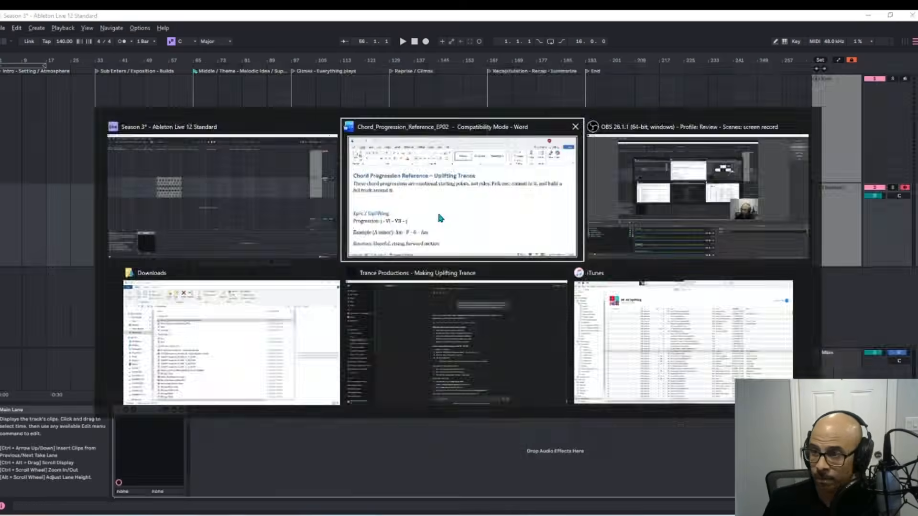
pyautogui.click(437, 210)
pyautogui.scroll(-3, 421, 230)
pyautogui.scroll(3, 588, 220)
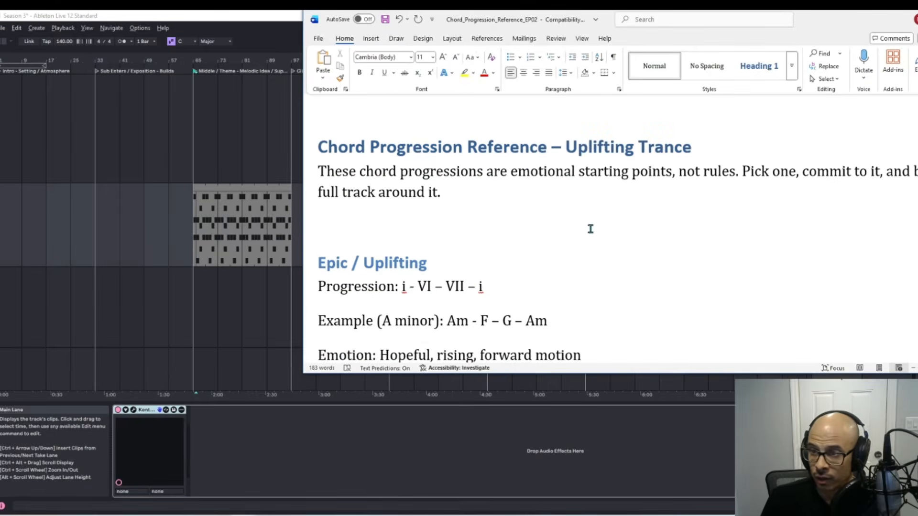
pyautogui.scroll(-6, 589, 224)
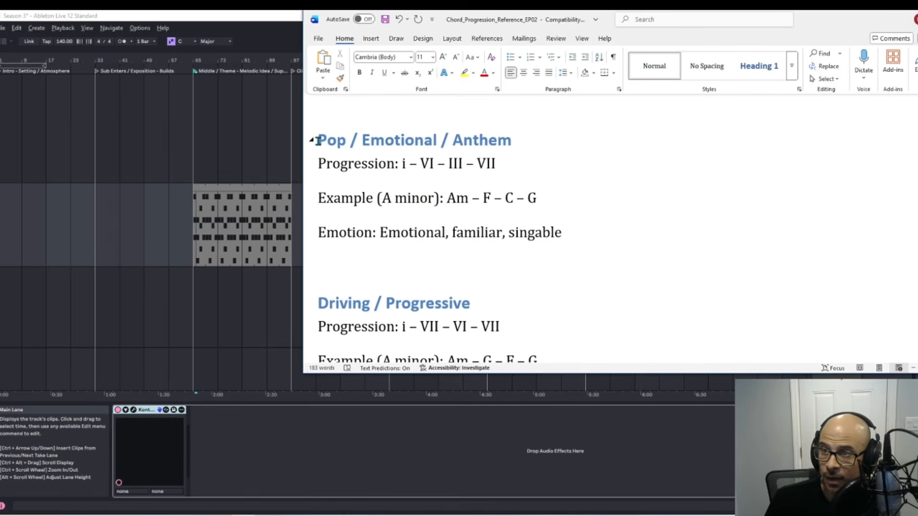
pyautogui.moveTo(317, 140); pyautogui.dragTo(512, 140)
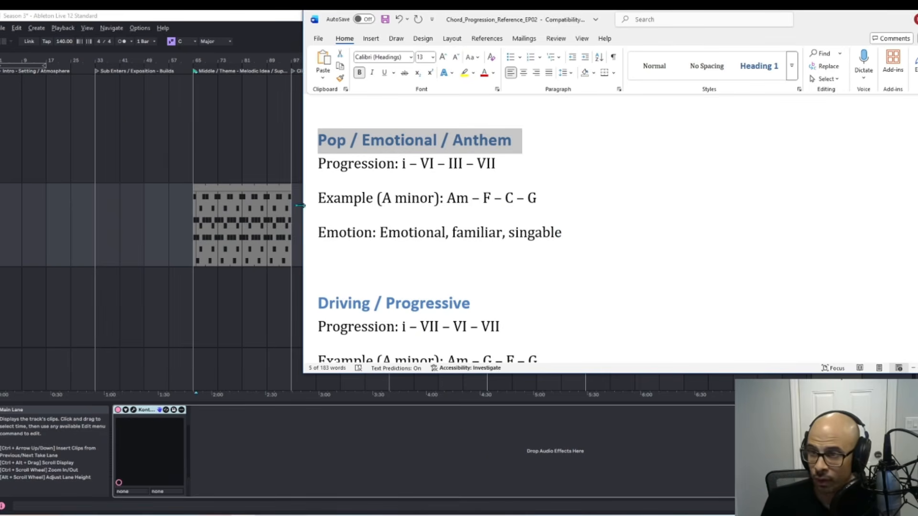
# Open the empty four-bar MIDI clip at bar 97 for note editing and move the reference window out of the way
pyautogui.click(259, 210)
pyautogui.click(258, 209)
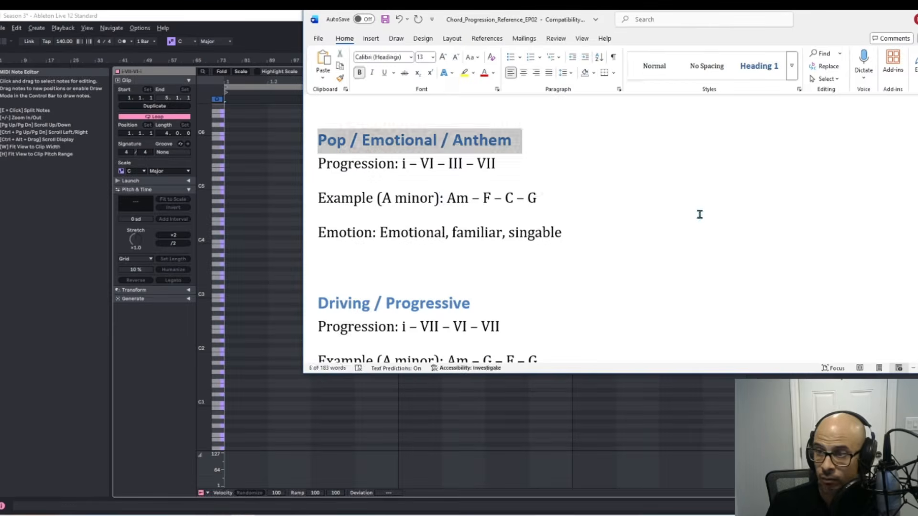
pyautogui.click(700, 215)
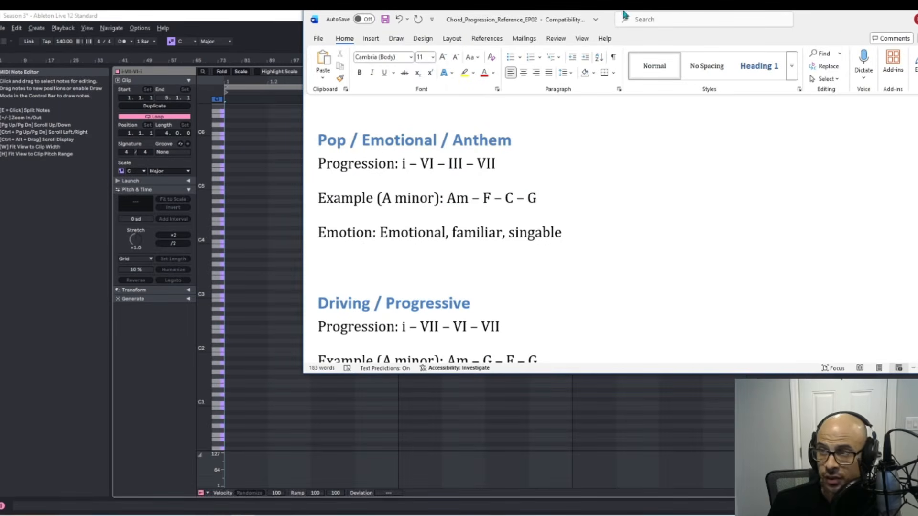
pyautogui.moveTo(823, 25); pyautogui.dragTo(0, 62)
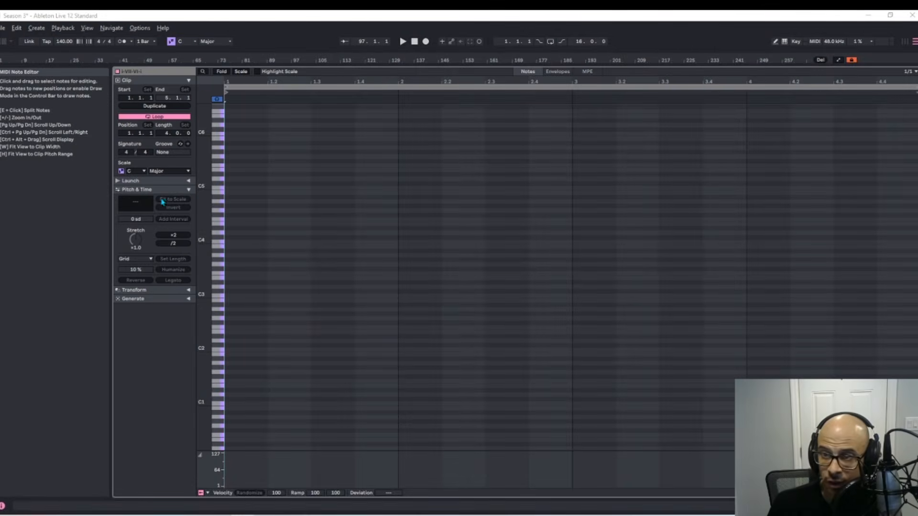
# Add one-bar root notes A3, F3, C3 and G3 in bars 1 to 4 of the clip and play them back
pyautogui.doubleClick(243, 255)
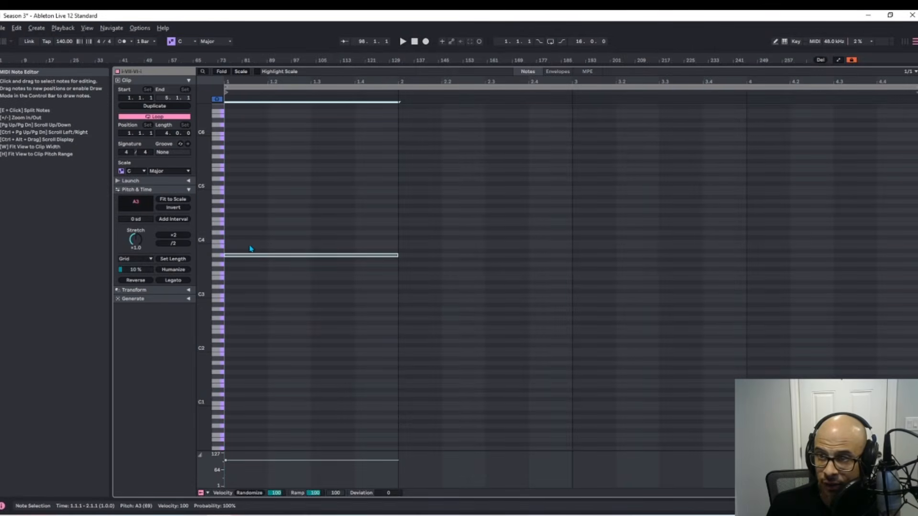
pyautogui.doubleClick(423, 274)
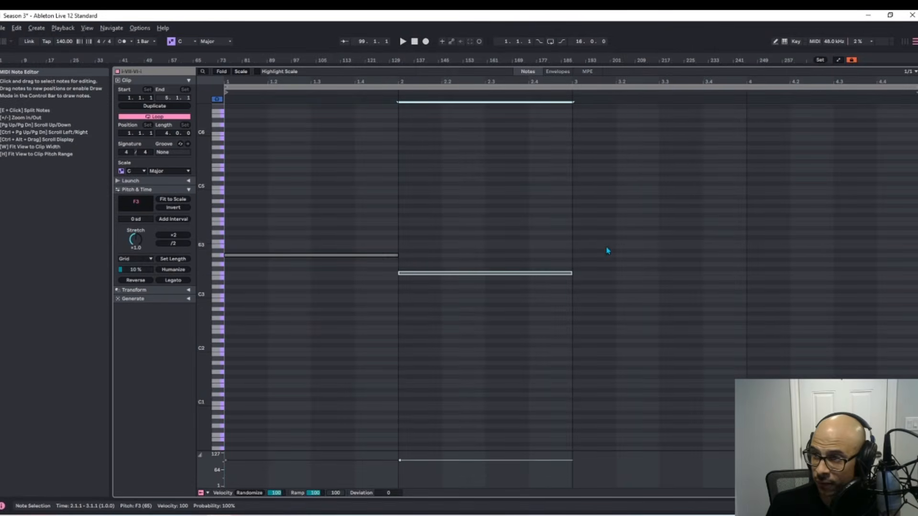
pyautogui.doubleClick(581, 296)
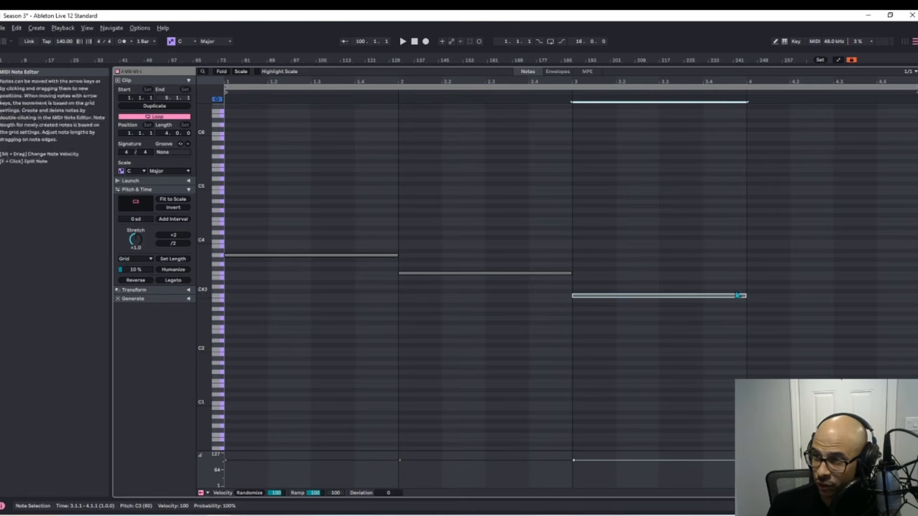
pyautogui.doubleClick(759, 264)
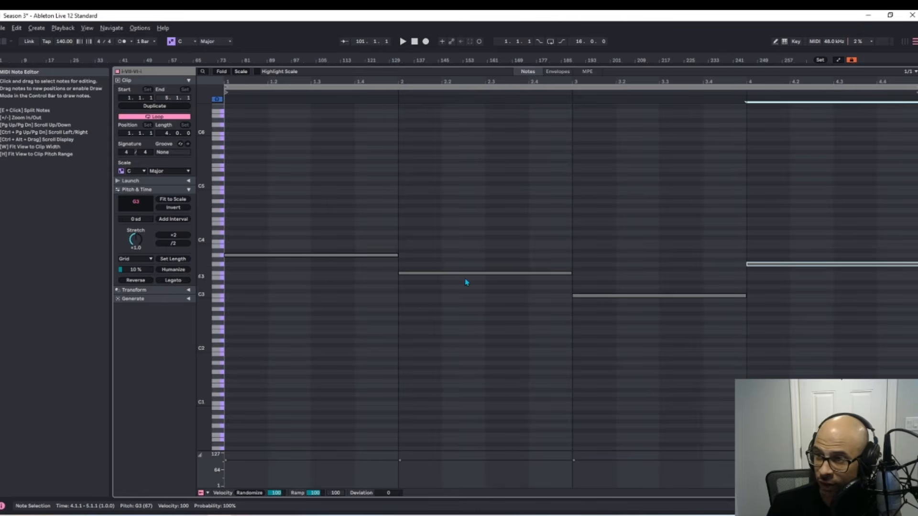
pyautogui.press('space')
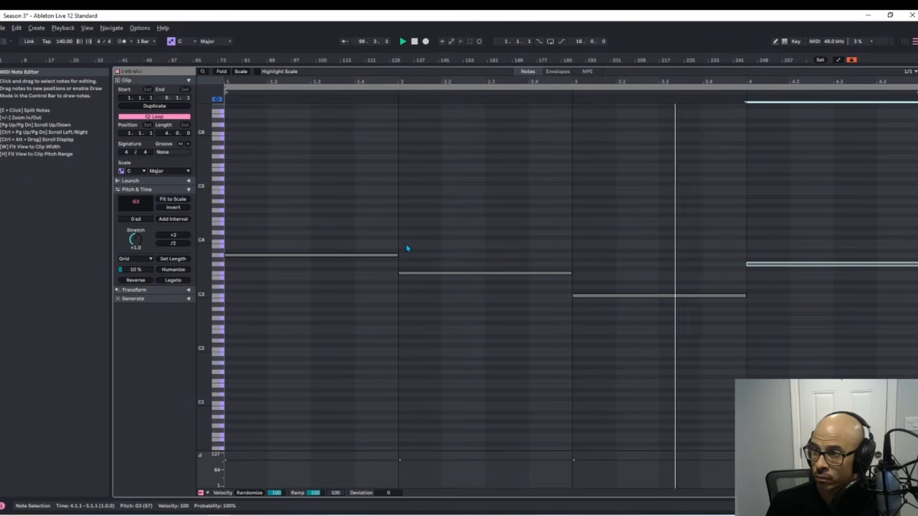
# Complete the triads with C4-E4, A3-C4, E3-G3 and B3-D4 above the roots in bars 1 to 4, and play them back
pyautogui.press('space')
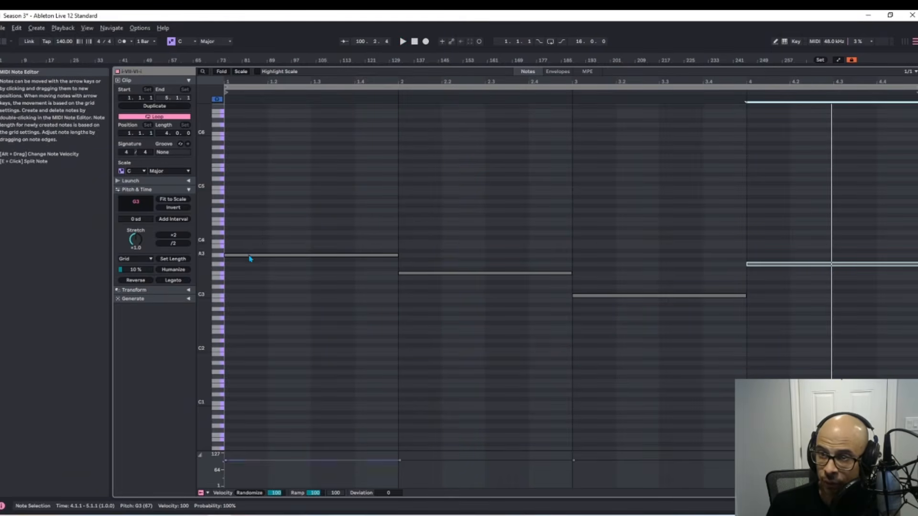
pyautogui.doubleClick(238, 242)
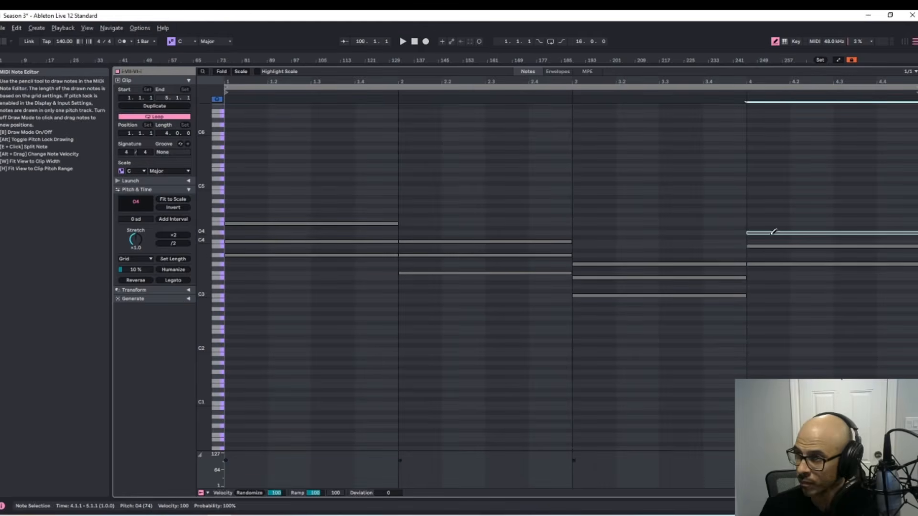
pyautogui.press('space')
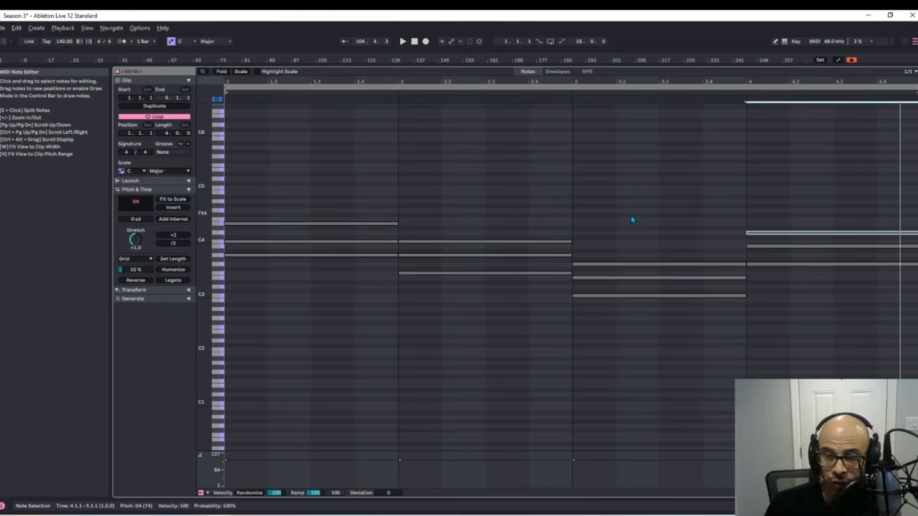
# Return to the arrangement, select the clip at bar 97, and read the Word reference from Driving / Progressive to Tension → Release
pyautogui.hotkey('shift', 'Tab')
pyautogui.click(329, 195)
pyautogui.click(341, 190)
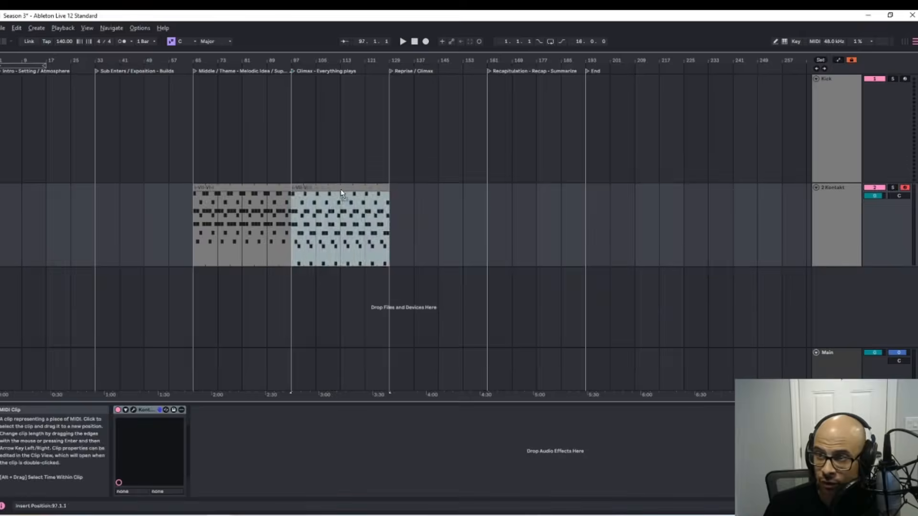
pyautogui.moveTo(341, 190); pyautogui.dragTo(436, 191)
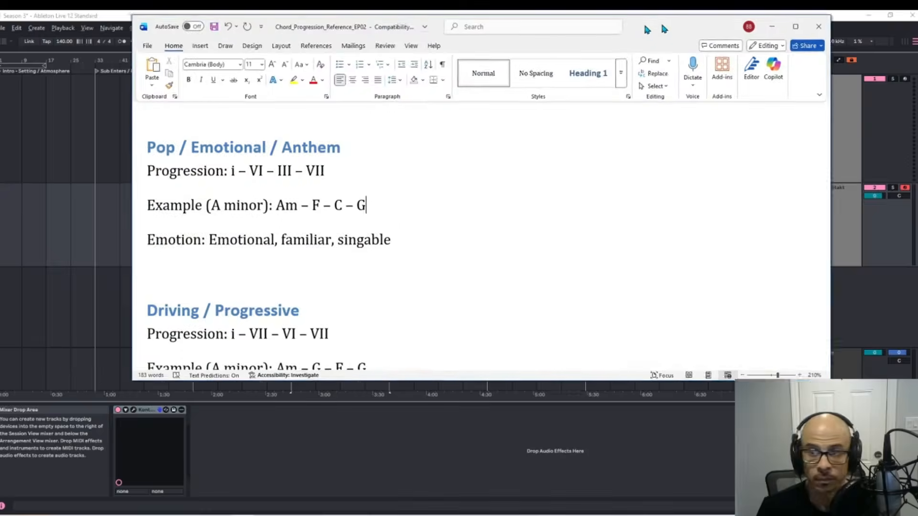
pyautogui.moveTo(661, 21); pyautogui.dragTo(676, 42)
pyautogui.scroll(-3, 403, 167)
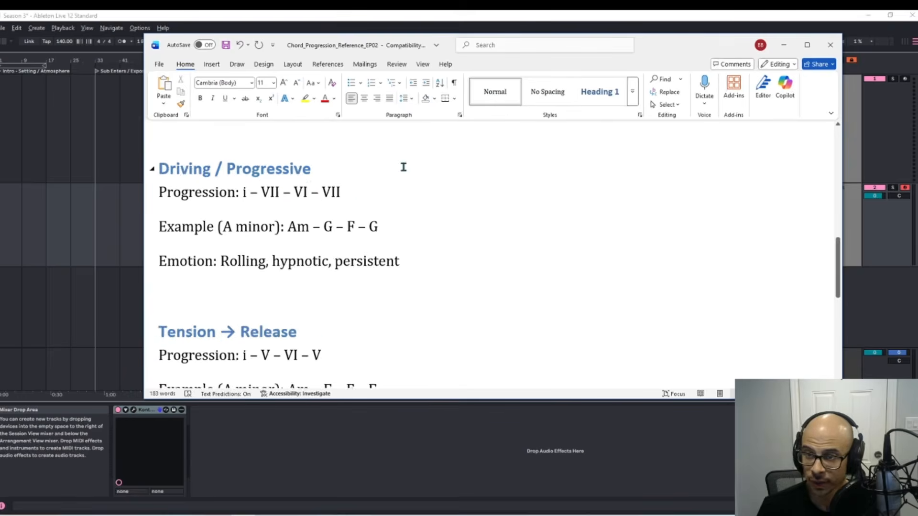
pyautogui.scroll(-3, 382, 182)
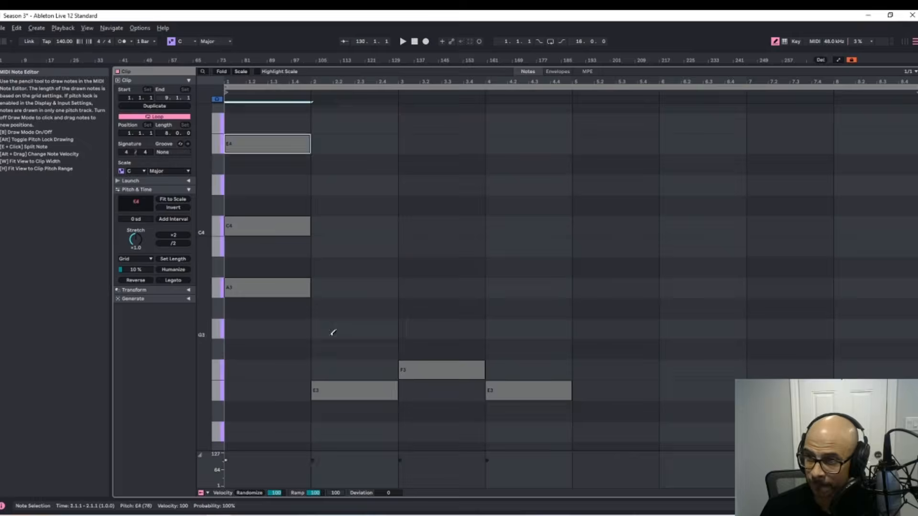
# Complete the chords over the E3, F3 and E3 roots with G3-B3 in bar 2, A3-C4 in bar 3 and G3-B3 in bar 4
pyautogui.click(332, 331)
pyautogui.click(339, 248)
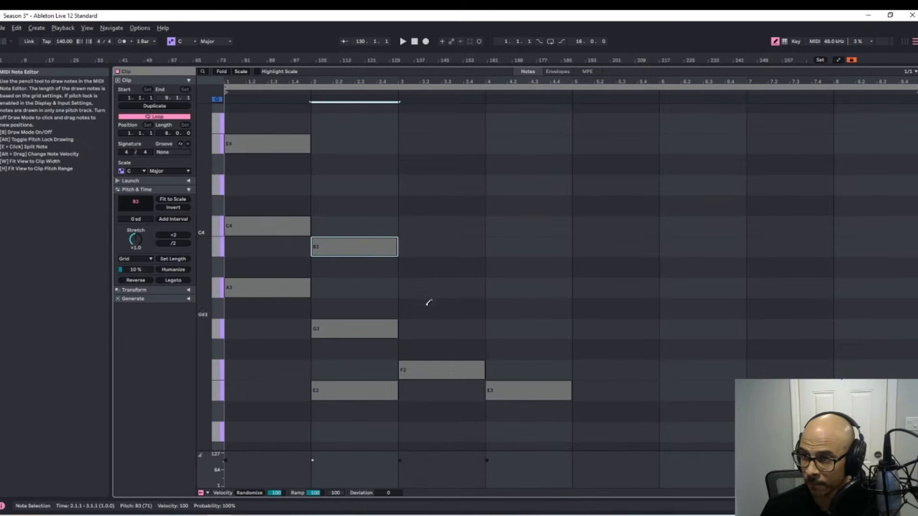
pyautogui.click(430, 288)
pyautogui.click(440, 225)
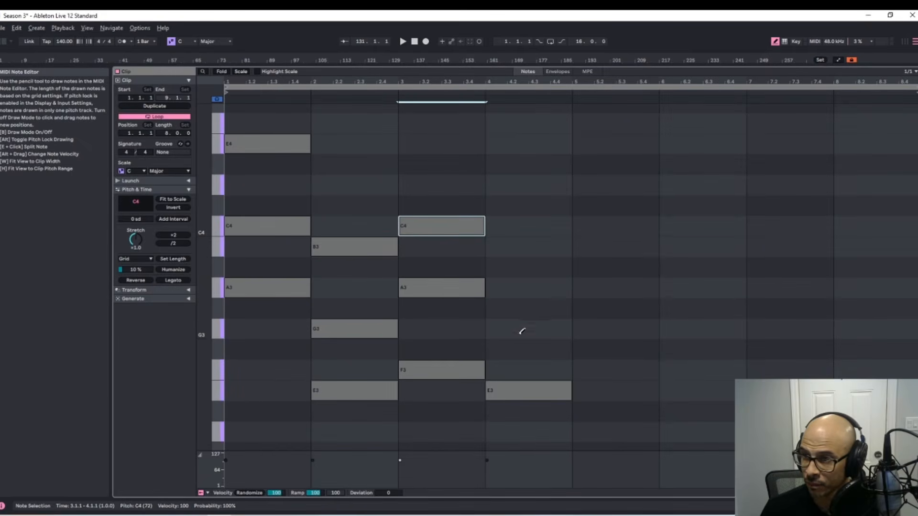
pyautogui.click(522, 330)
pyautogui.click(522, 247)
pyautogui.press('b')
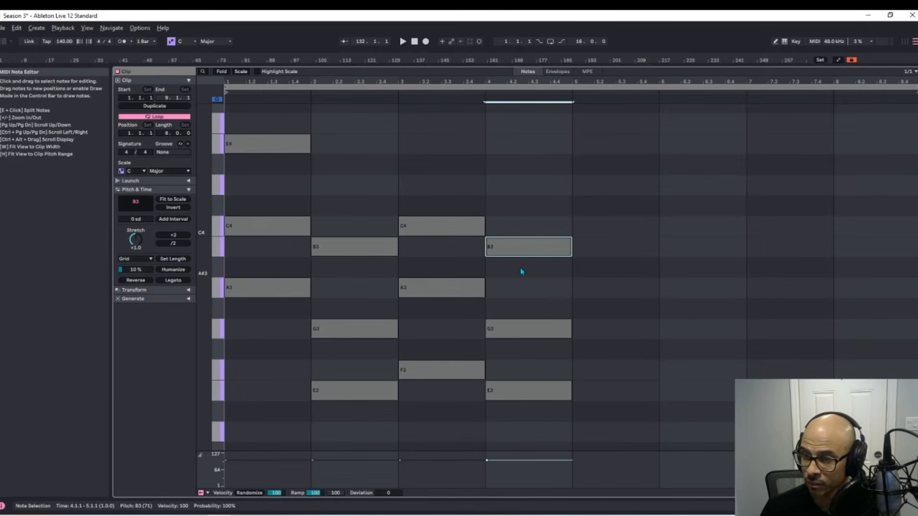
# Play back the progression, shorten the clip's loop to four bars and return to the arrangement
pyautogui.press('space')
pyautogui.moveTo(917, 87); pyautogui.dragTo(598, 122)
pyautogui.hotkey('shift', 'Tab')
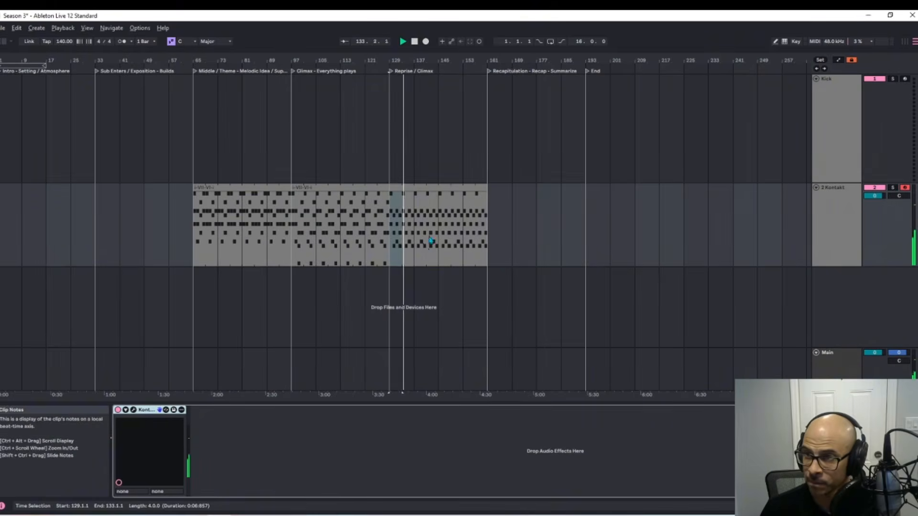
# Rename the Reprise / Climax clip at bar 129 as i-v-VI-v
pyautogui.click(427, 191)
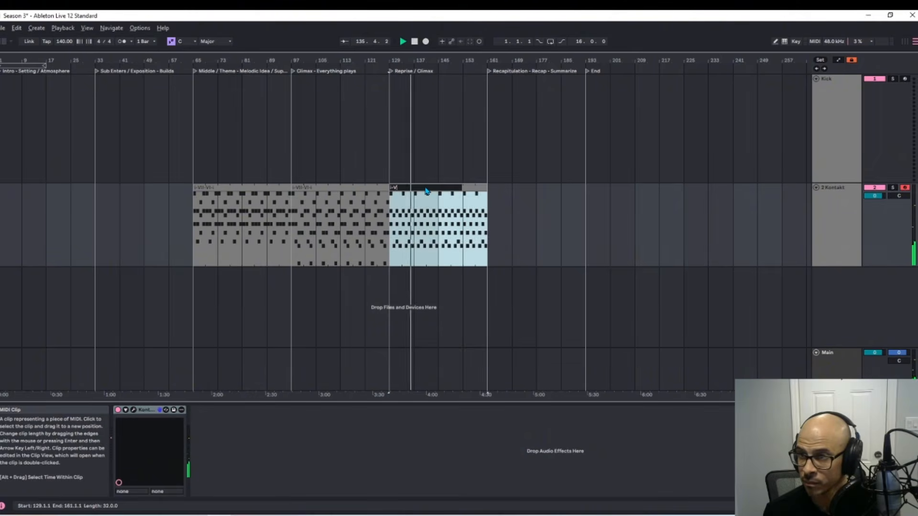
pyautogui.write('-VI')
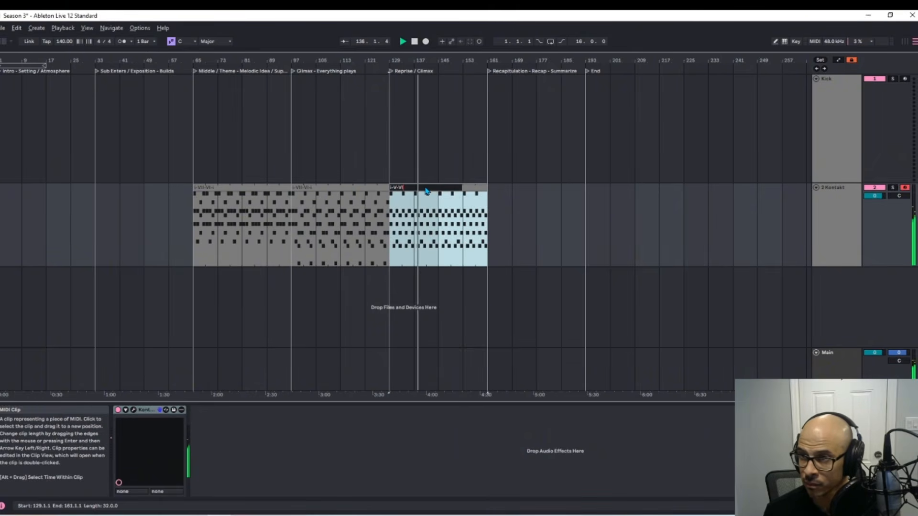
pyautogui.press('BackSpace')
pyautogui.press('BackSpace')
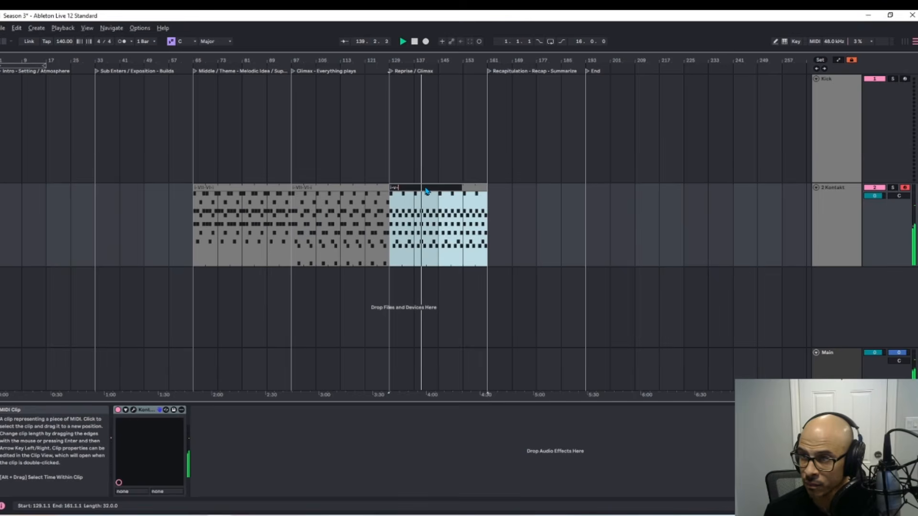
pyautogui.write('VI')
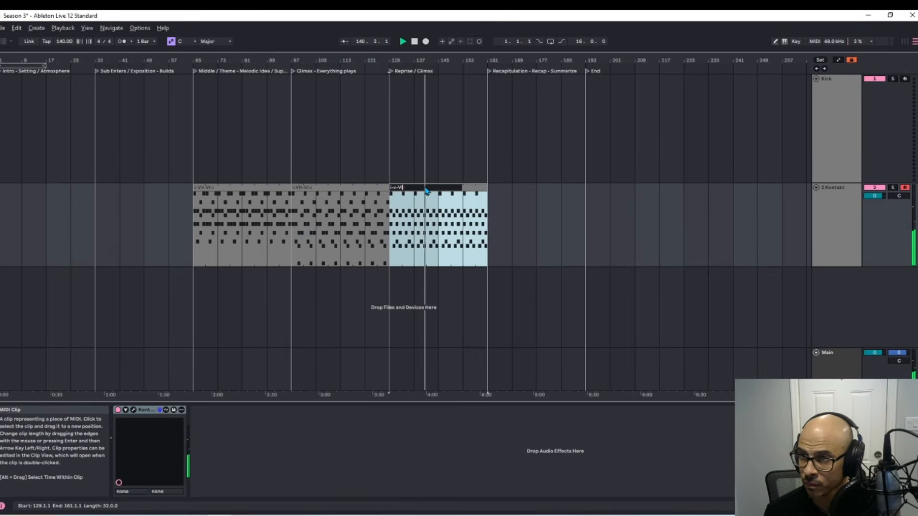
pyautogui.write('-')
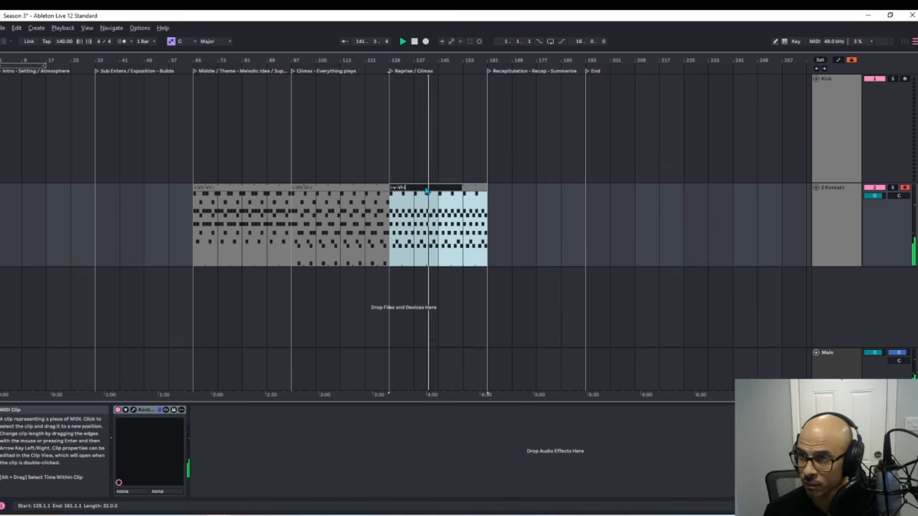
pyautogui.write('v')
pyautogui.press('Return')
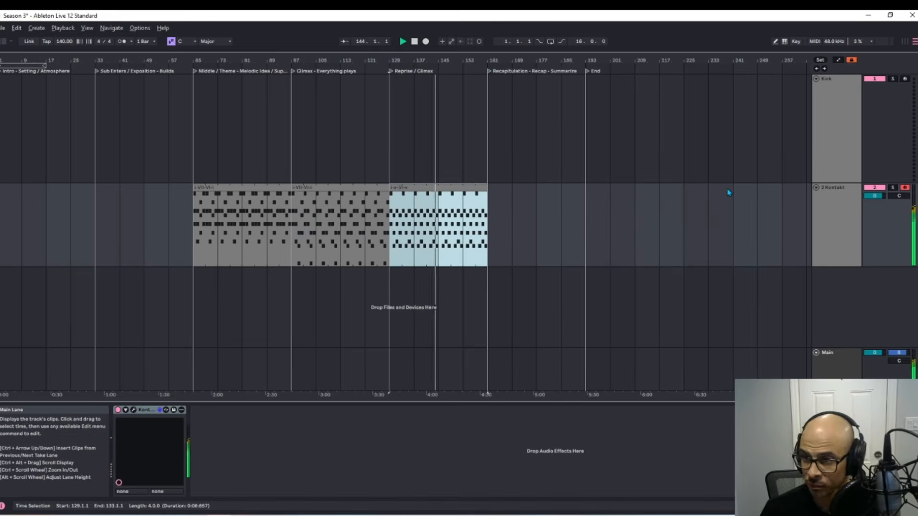
# Stop playback, check the Pop Variation / Nostalgic progression in the Word reference and return to the Ableton Live arrangement
pyautogui.press('space')
pyautogui.hotkey('alt', 'Tab')
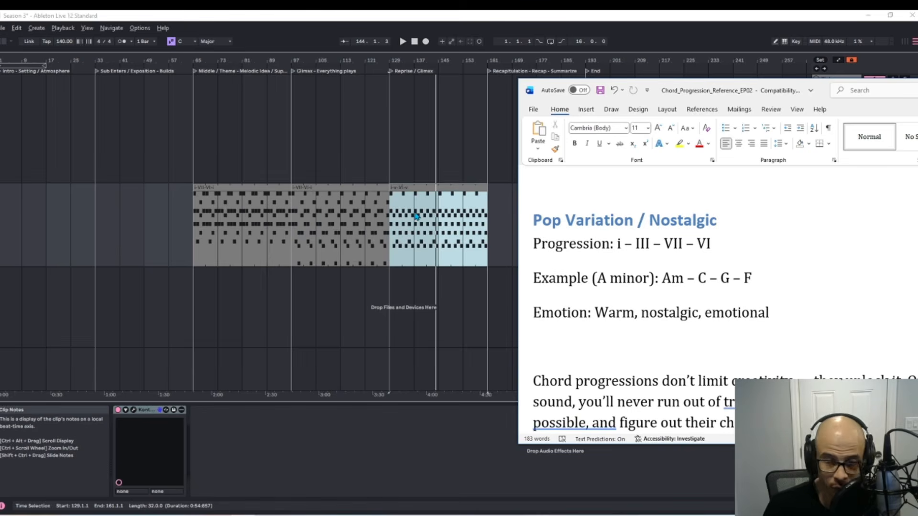
pyautogui.click(401, 228)
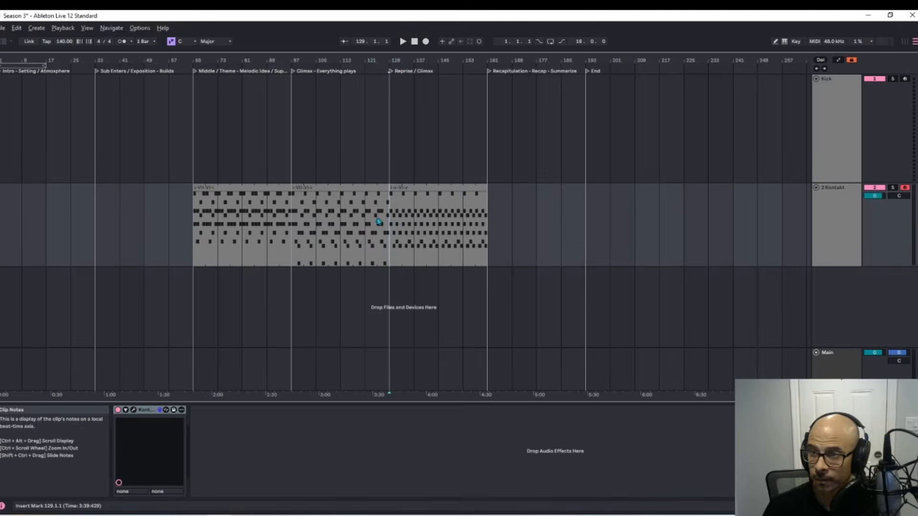
# Open a four-bar clip at bar 161, give it one-bar root notes A3, C4, G3 and F3, and play them back
pyautogui.doubleClick(481, 211)
pyautogui.press('space')
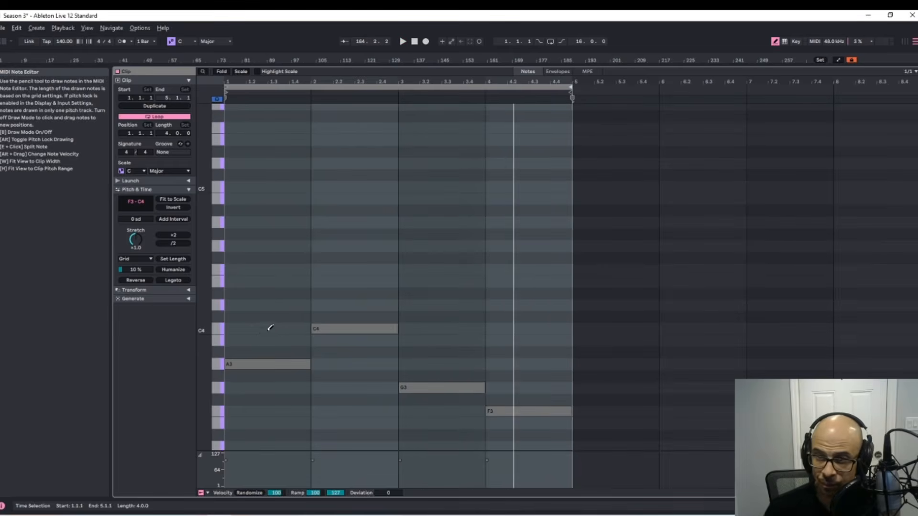
pyautogui.press('space')
# Complete the triads by adding C4-E4 in bar 1, E4-G4 in bar 2, B3-D4 in bar 3 and A3-C4 in bar 4
pyautogui.click(244, 329)
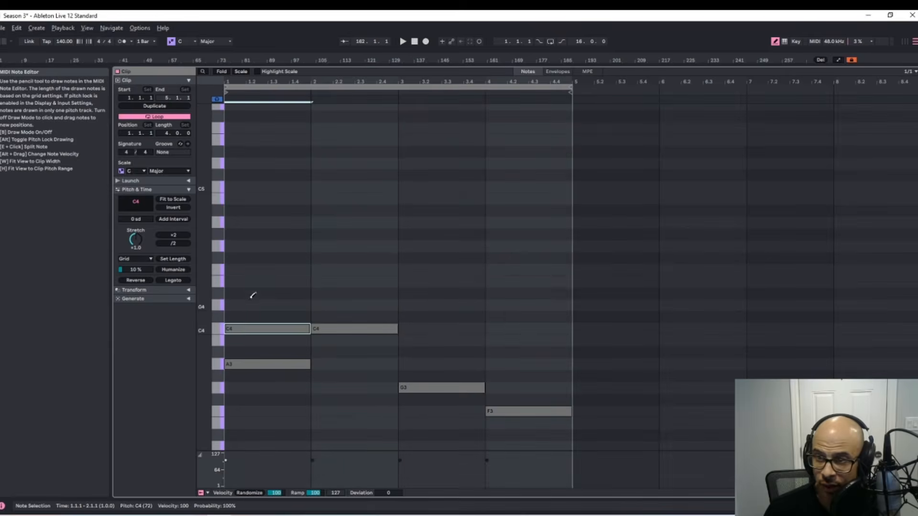
pyautogui.click(254, 281)
pyautogui.click(353, 281)
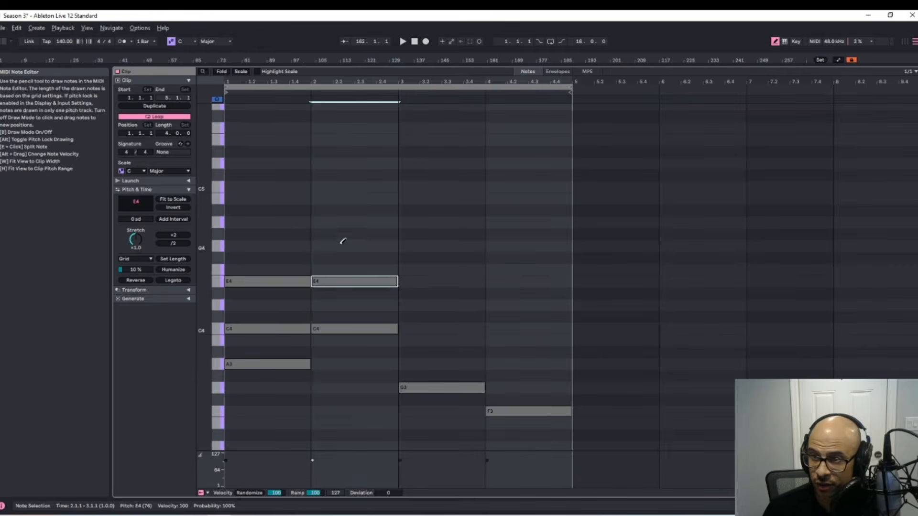
pyautogui.click(342, 244)
pyautogui.click(433, 340)
pyautogui.click(434, 304)
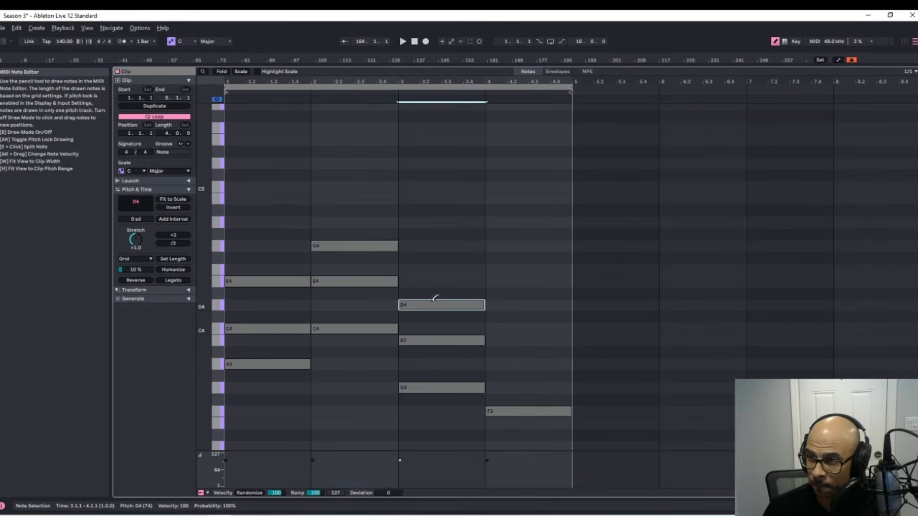
pyautogui.click(515, 364)
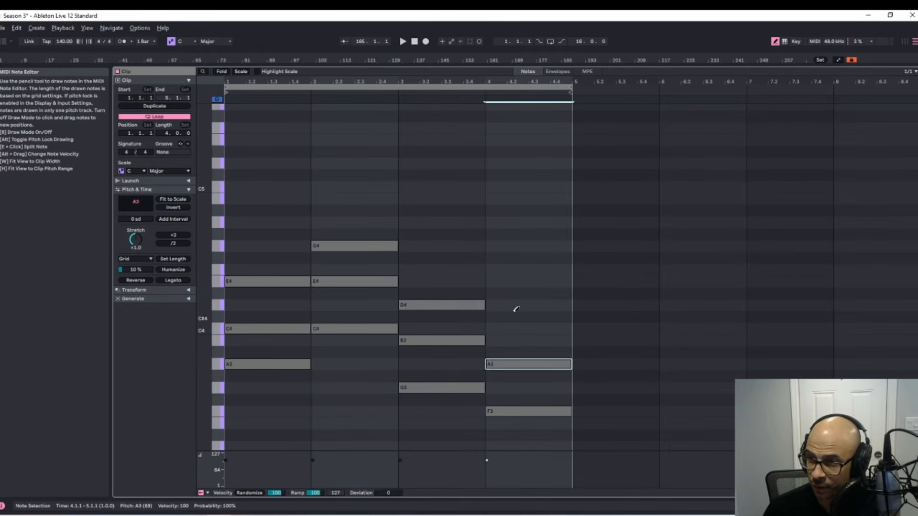
pyautogui.click(515, 328)
# Play back the Am - C - G - F progression with Draw Mode off and return to the arrangement
pyautogui.press('space')
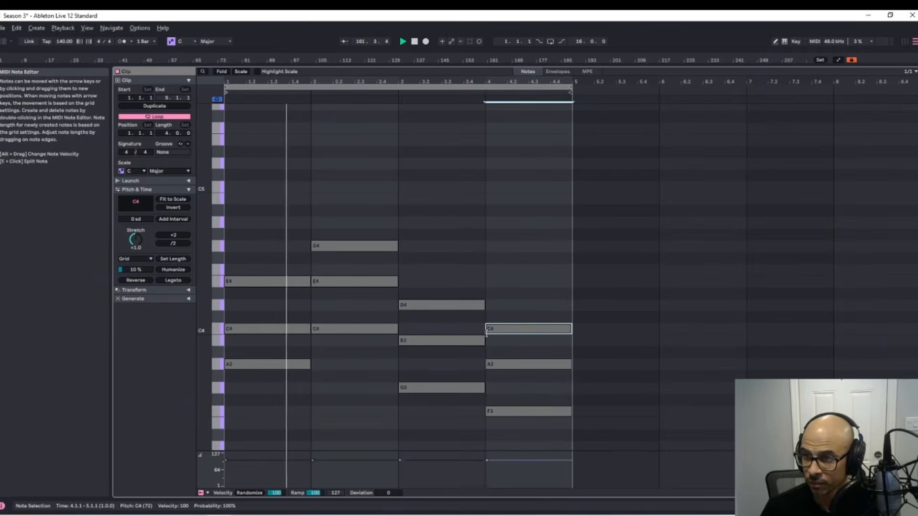
pyautogui.press('b')
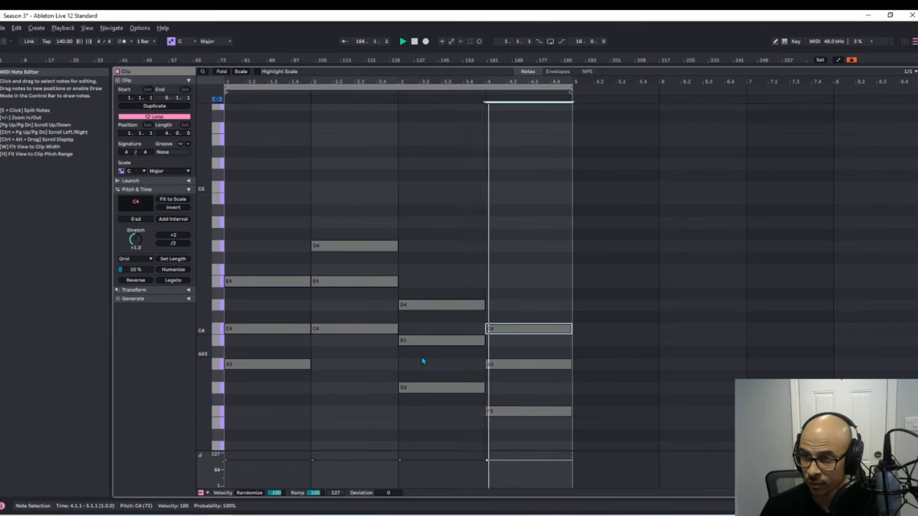
pyautogui.hotkey('shift', 'Tab')
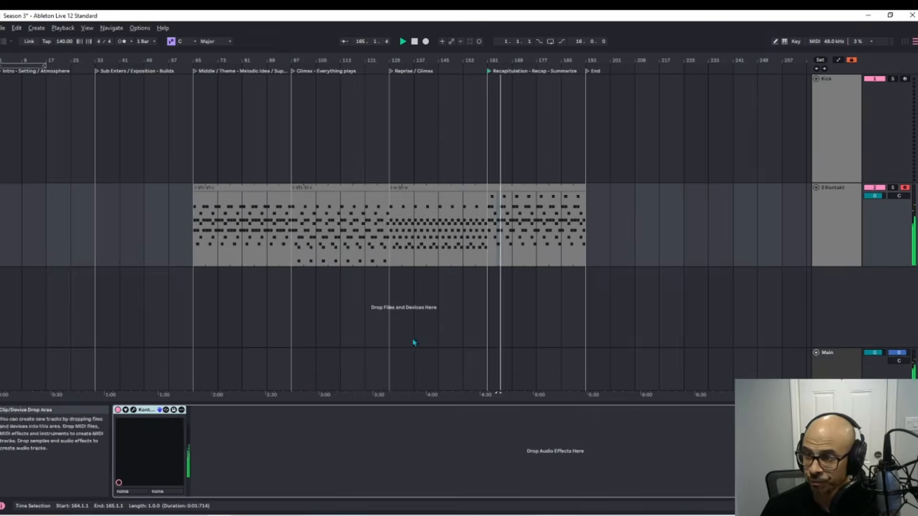
# Rename the Recapitulation clip at bar 161 as i-III-VII-VI and stop playback
pyautogui.click(554, 185)
pyautogui.hotkey('ctrl', 'r')
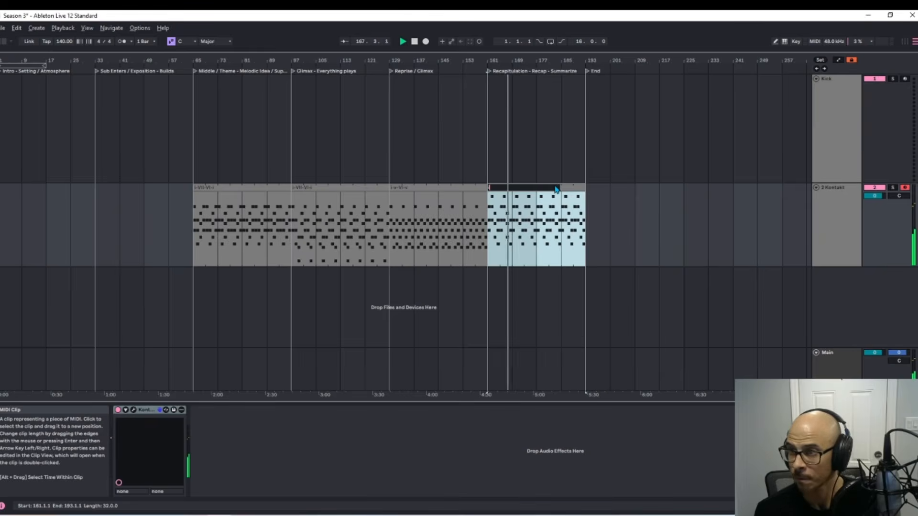
pyautogui.write('I-')
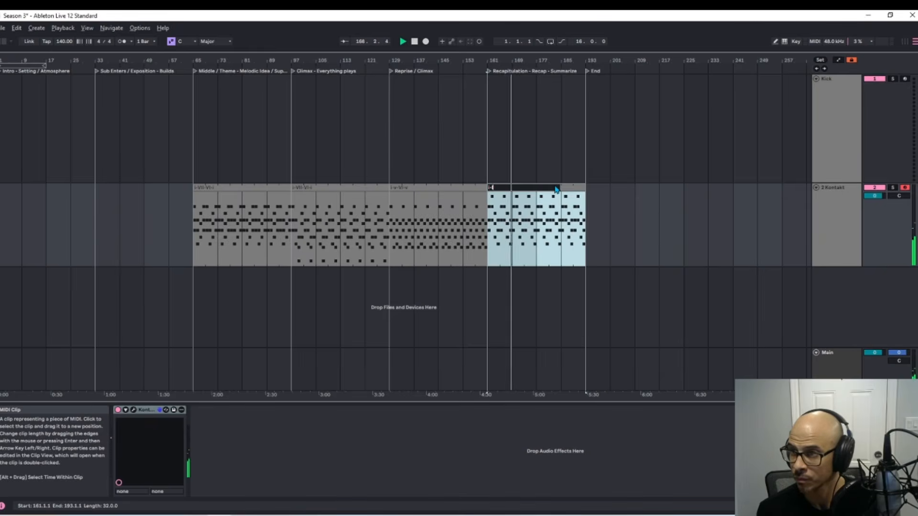
pyautogui.write('III-VII-')
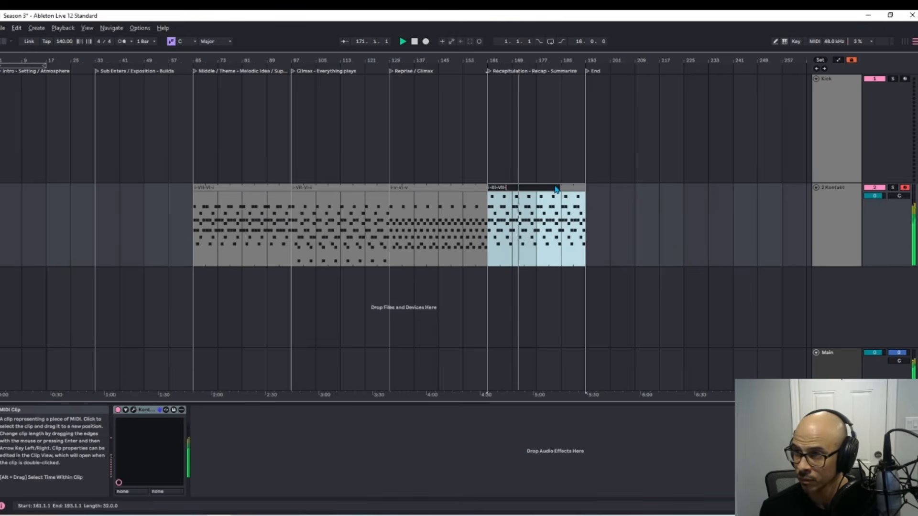
pyautogui.write('VI')
pyautogui.press('Return')
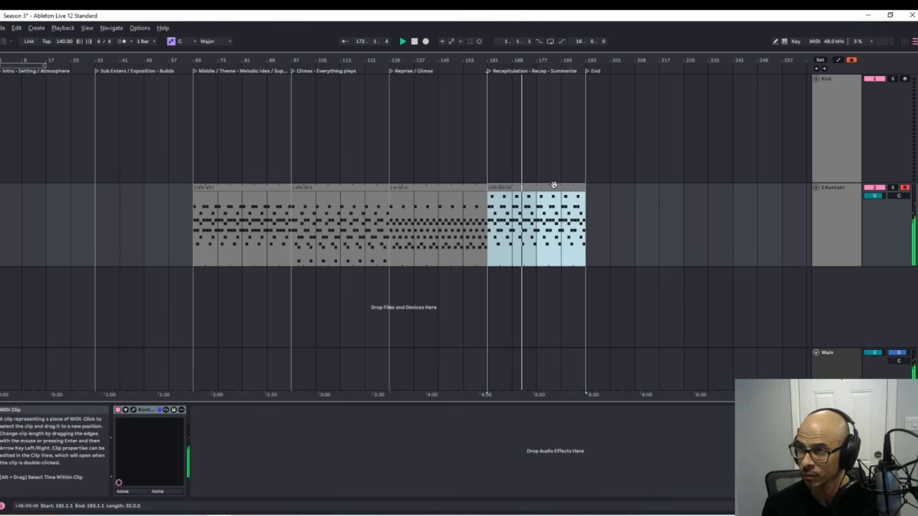
pyautogui.press('space')
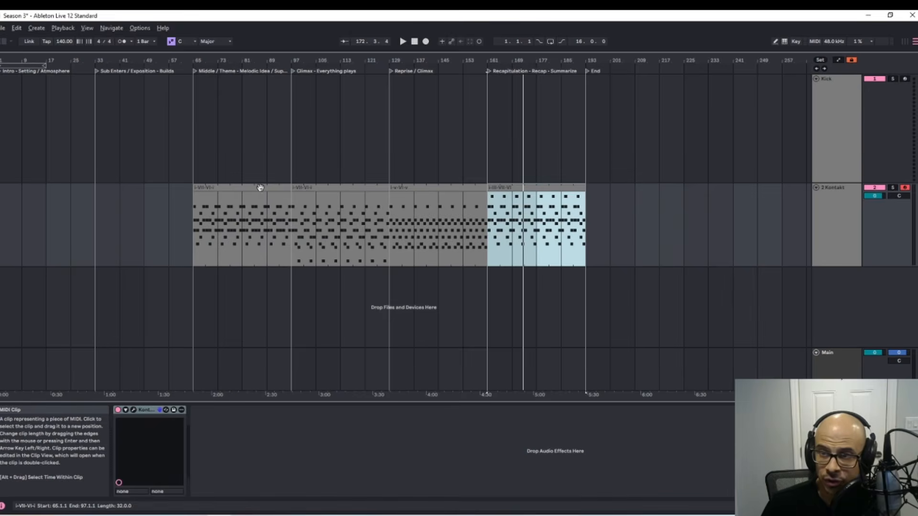
# Open the clip at bar 65 and transpose all its notes down five semitones, placing the first chord's root on E3
pyautogui.doubleClick(263, 188)
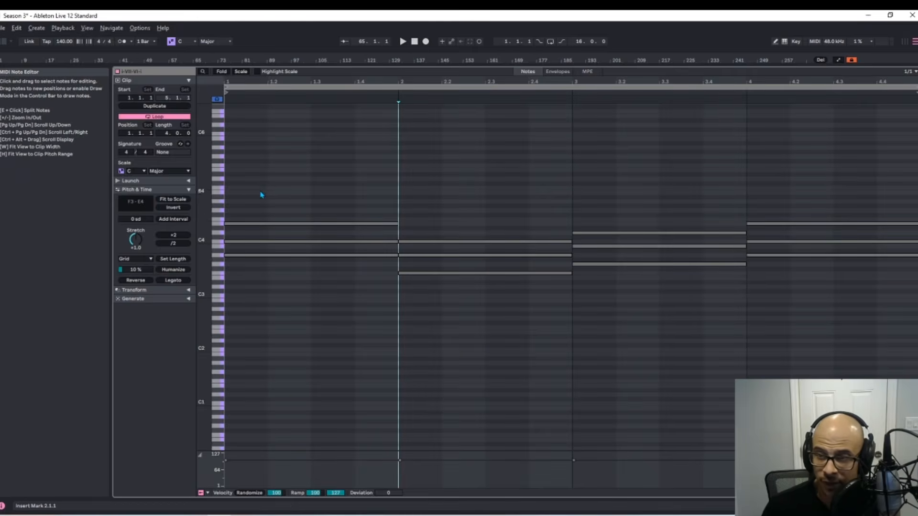
pyautogui.press('h')
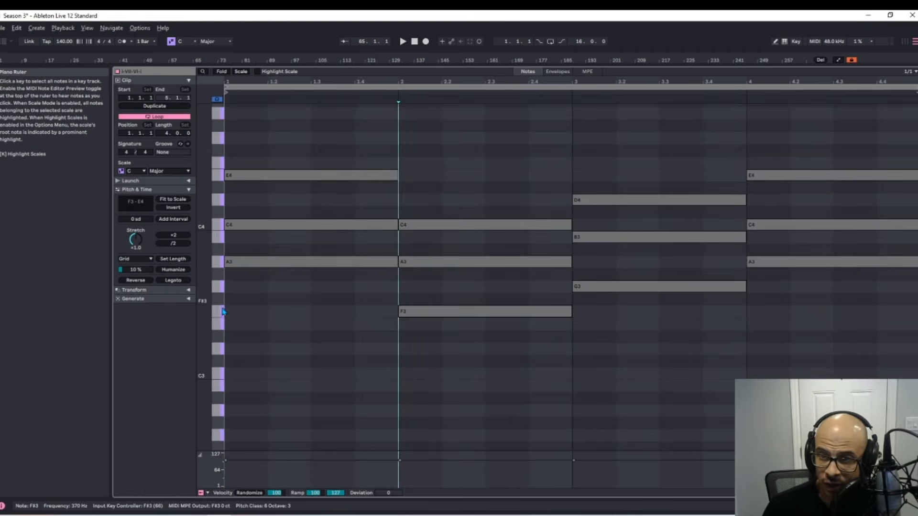
pyautogui.hotkey('ctrl', 'a')
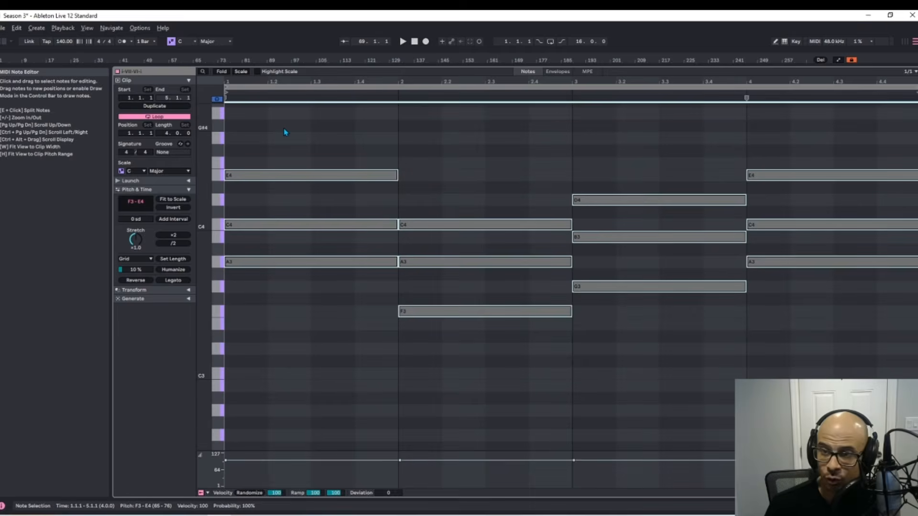
pyautogui.press('Down')
pyautogui.press('Down')
pyautogui.press('Down')
pyautogui.press('Down')
pyautogui.press('Down')
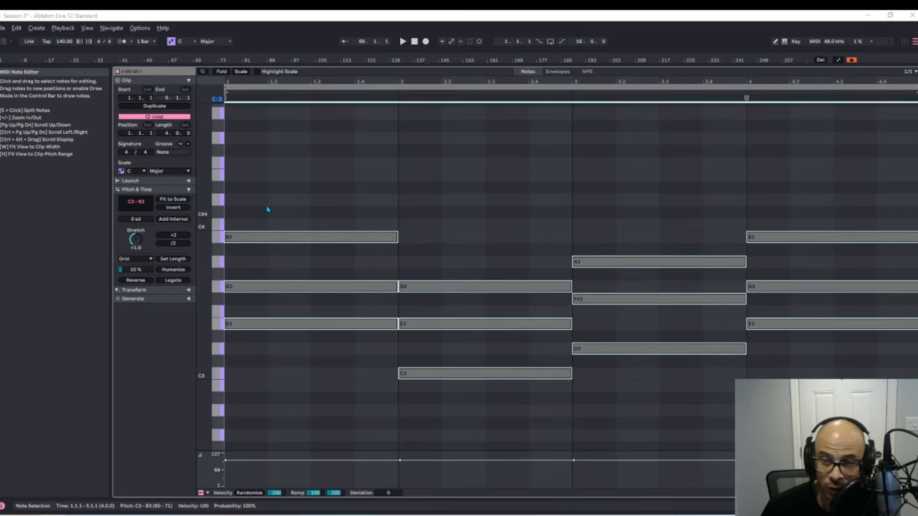
pyautogui.click(276, 387)
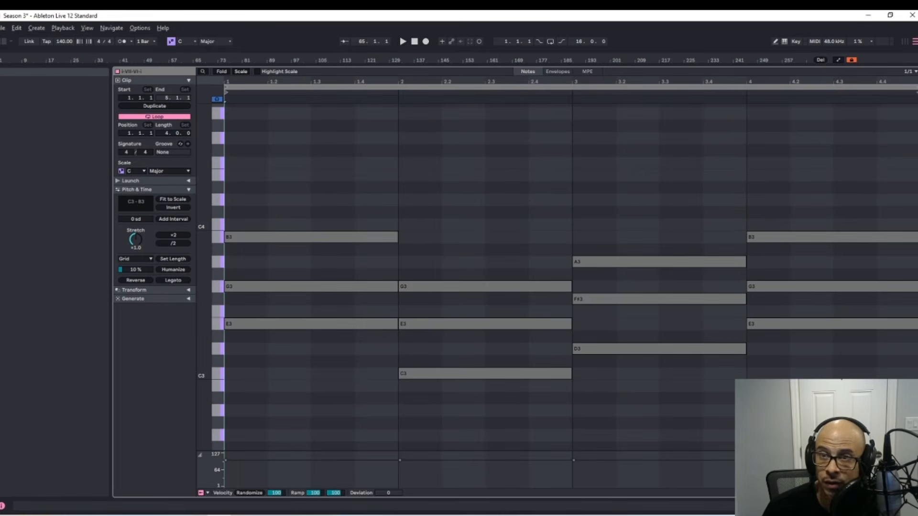
# Turn off scale mode for the bar 65 clip and play back the transposed chords
pyautogui.click(171, 41)
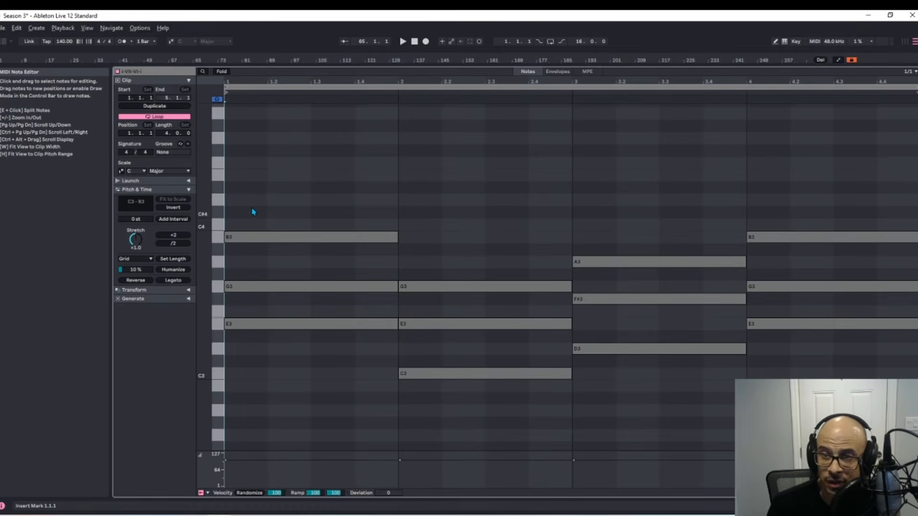
pyautogui.press('space')
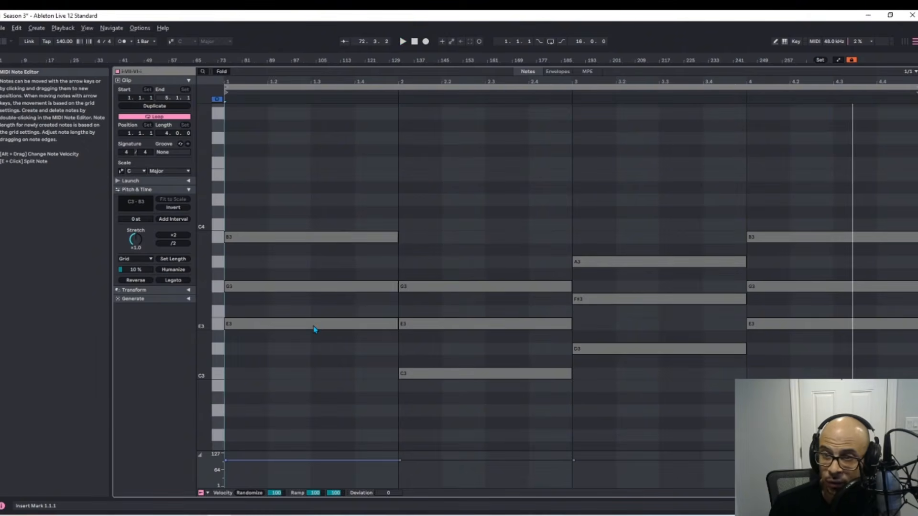
# Move all the clip's notes up five semitones to put the first root on A3, play them back and return to the arrangement
pyautogui.moveTo(314, 328); pyautogui.dragTo(317, 270)
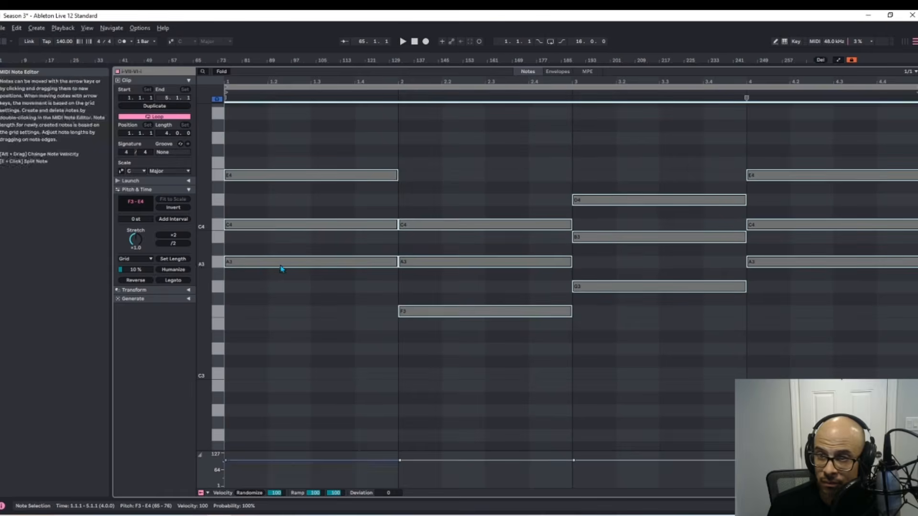
pyautogui.press('space')
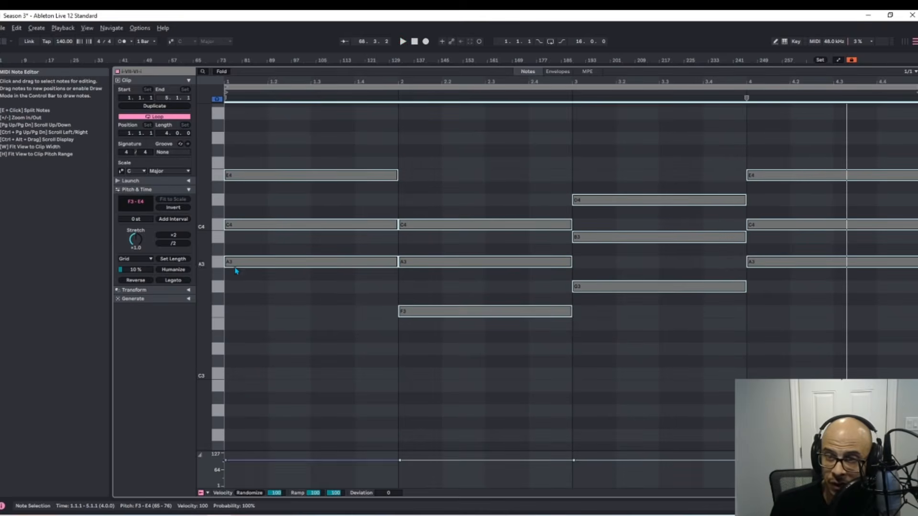
pyautogui.hotkey('shift', 'Tab')
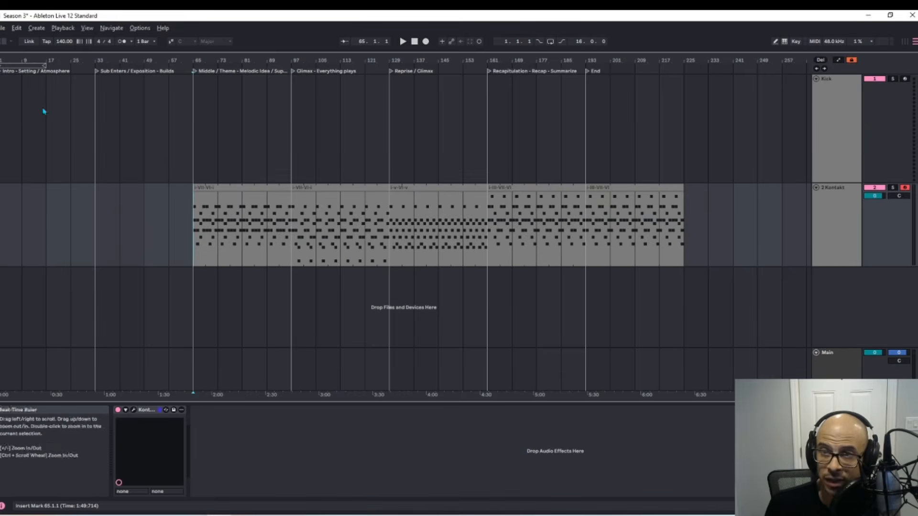
# Increase the height of the Kontakt track in the arrangement
pyautogui.click(318, 221)
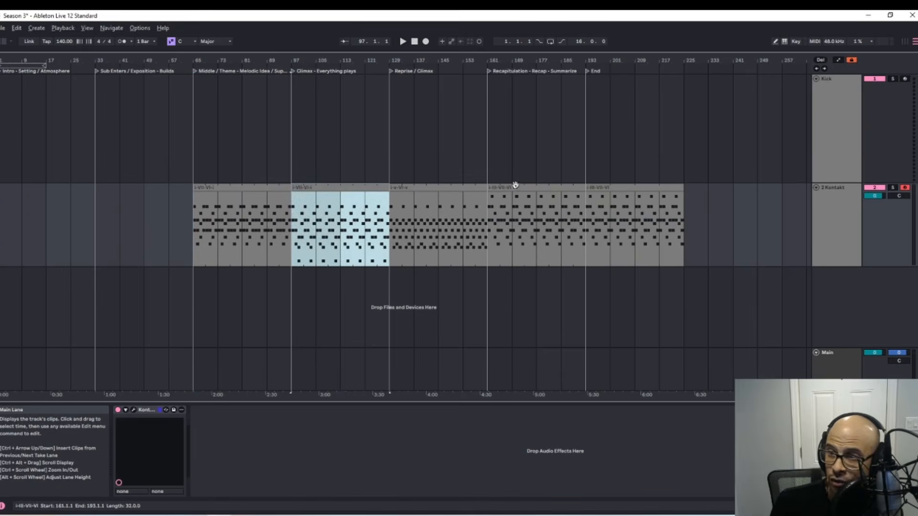
pyautogui.click(445, 209)
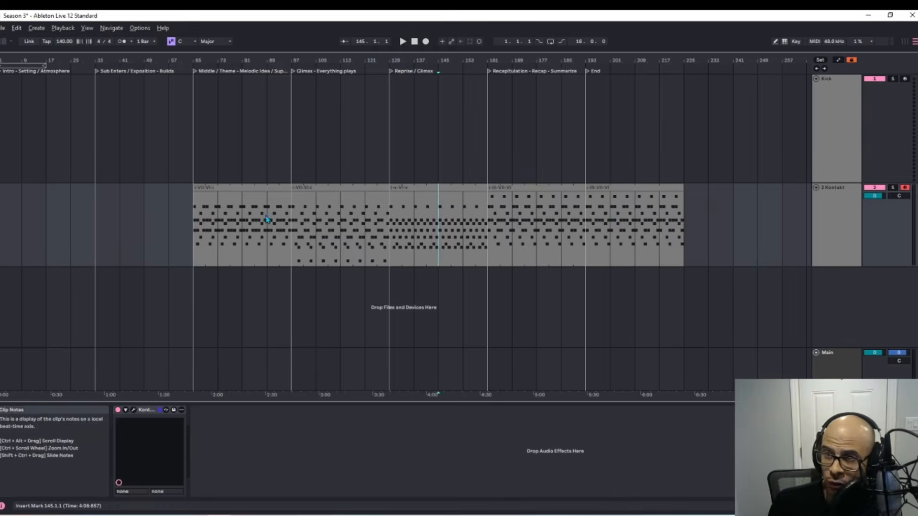
pyautogui.scroll(2, 333, 232)
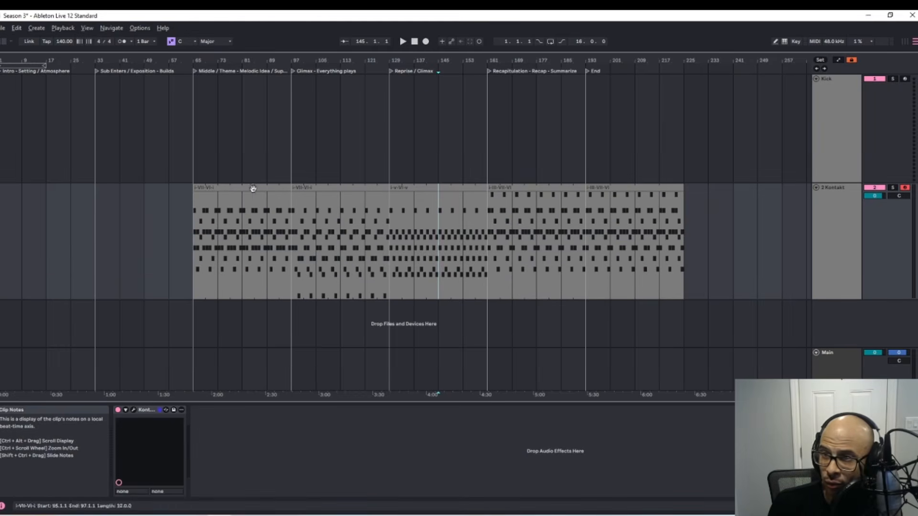
# Review the chord-progression clips on the Kontakt track section by section, from bar 65 to bar 225
pyautogui.click(291, 215)
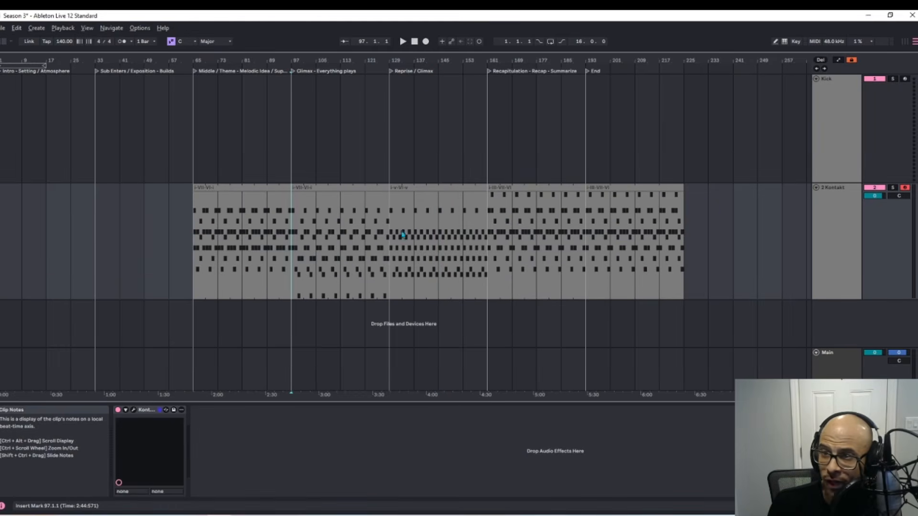
pyautogui.click(260, 187)
pyautogui.keyDown('shift'); pyautogui.click(627, 185); pyautogui.keyUp('shift')
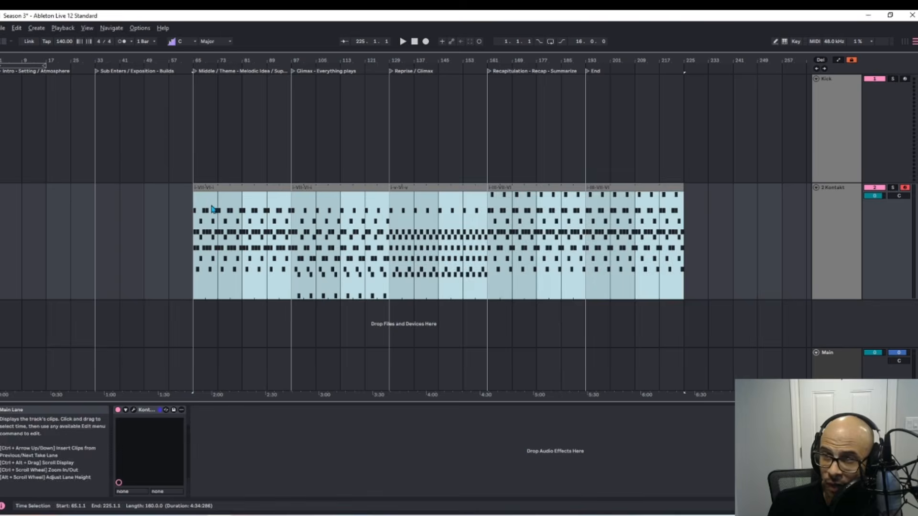
pyautogui.click(330, 243)
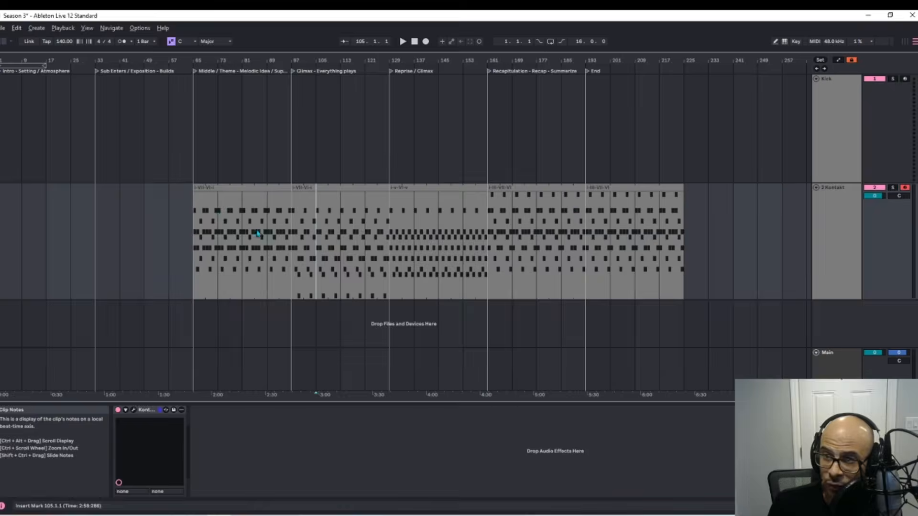
pyautogui.click(216, 187)
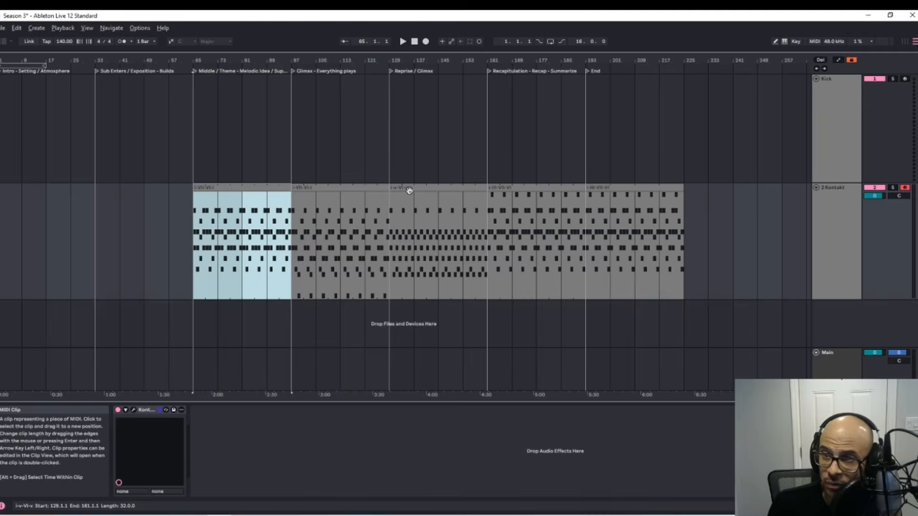
pyautogui.click(387, 188)
pyautogui.click(421, 188)
pyautogui.click(510, 188)
pyautogui.click(620, 187)
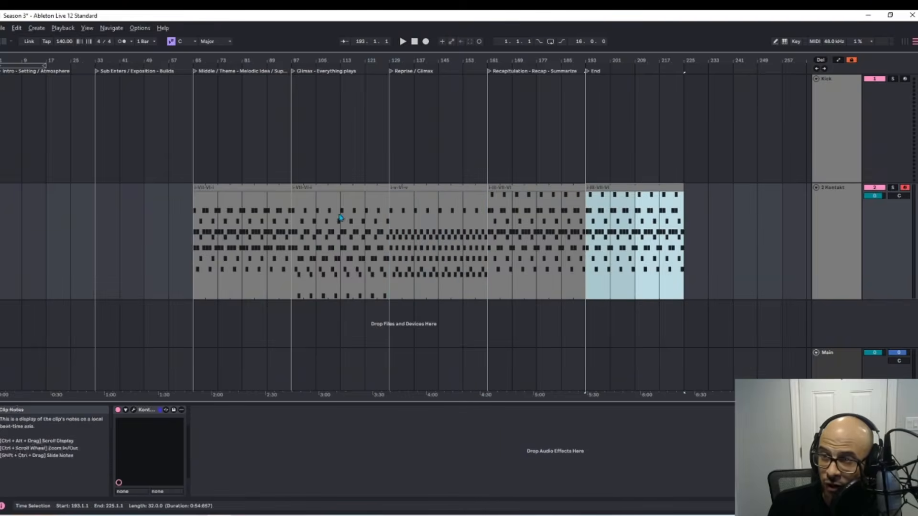
pyautogui.click(436, 138)
pyautogui.moveTo(301, 154); pyautogui.dragTo(365, 156)
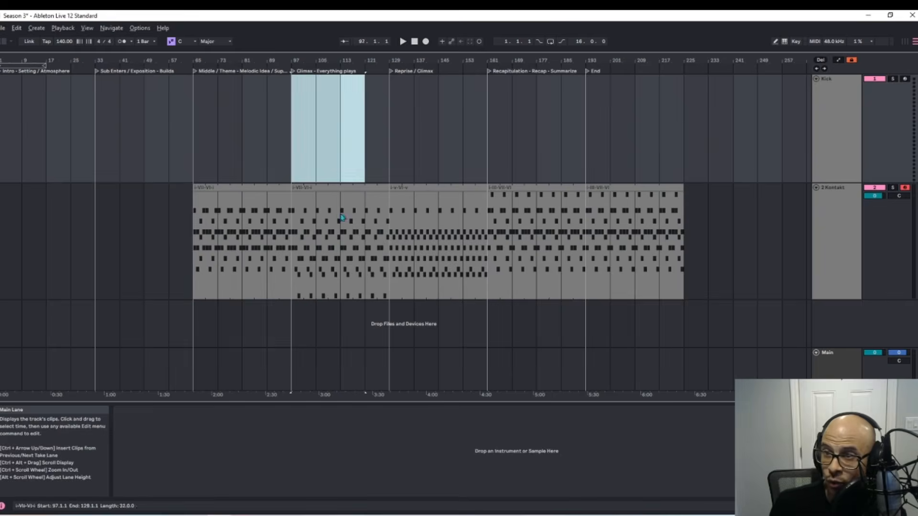
# Clear the time selection and reduce the height of the Kick track
pyautogui.click(328, 267)
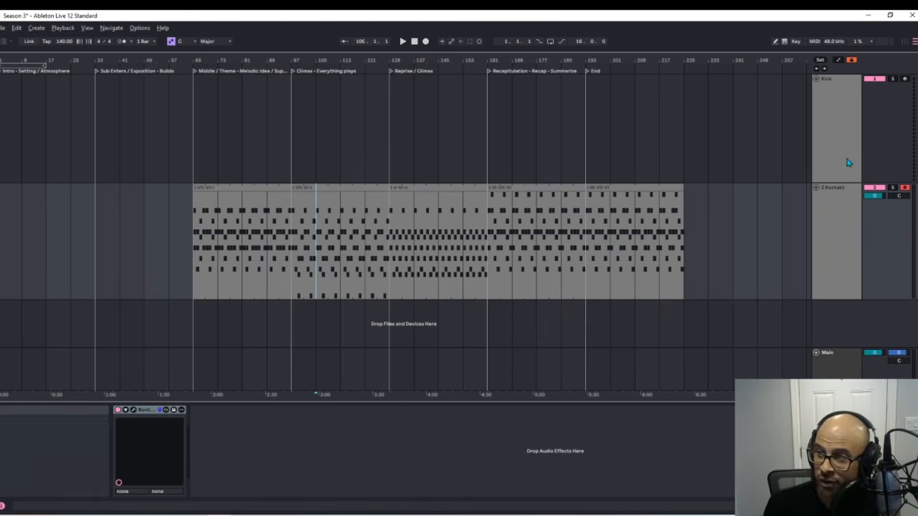
pyautogui.moveTo(828, 180); pyautogui.dragTo(822, 105)
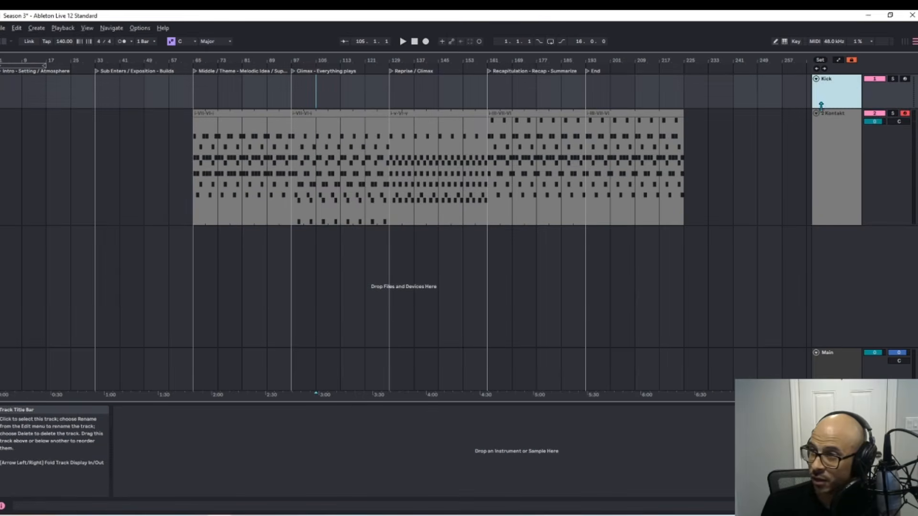